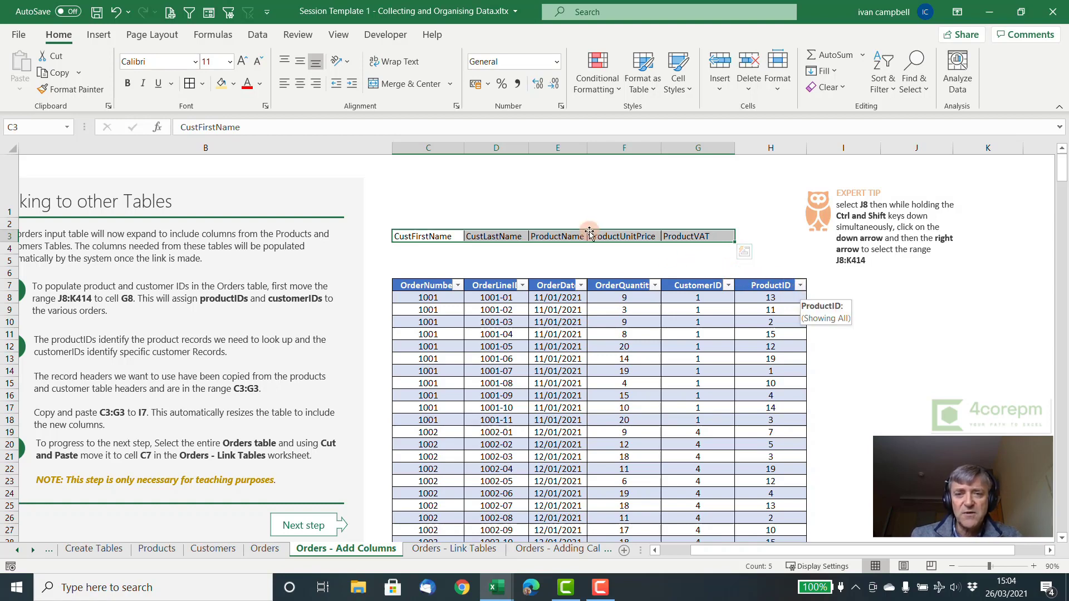
- Move the five customer and product headers from C3:G3 to I7 so they extend the Orders table
{"action": "left_click_drag", "start_coordinate": [589, 232], "coordinate": [1027, 282]}
{"action": "left_click", "coordinate": [846, 287]}
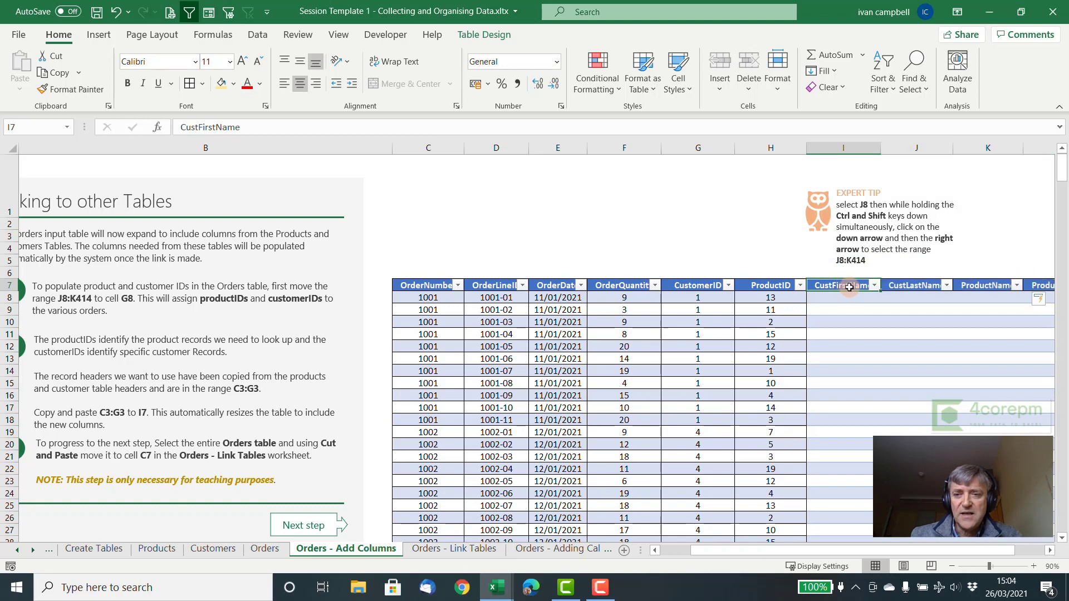
{"action": "left_click", "coordinate": [894, 286]}
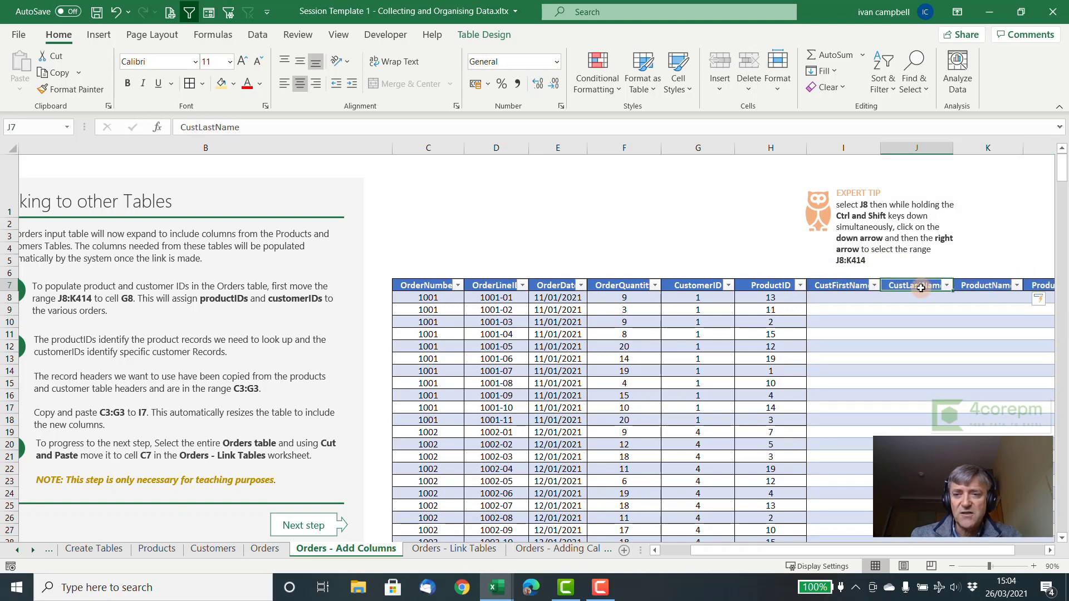
{"action": "left_click", "coordinate": [839, 287]}
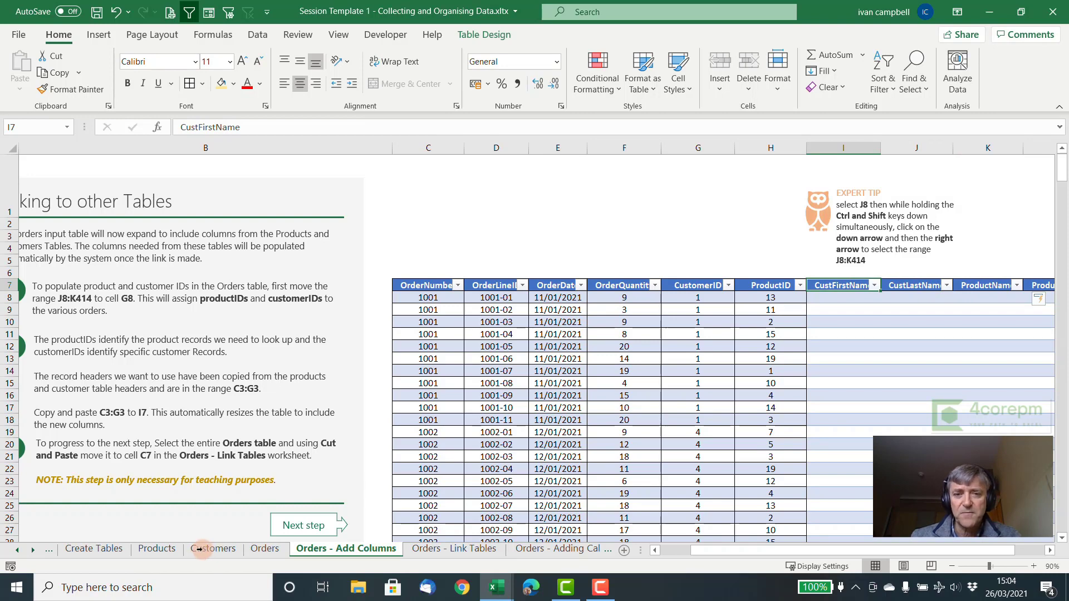
- Cut the entire Orders table, including its headers, and paste it at cell C7 of the Orders - Link Tables worksheet
{"action": "left_click", "coordinate": [423, 286]}
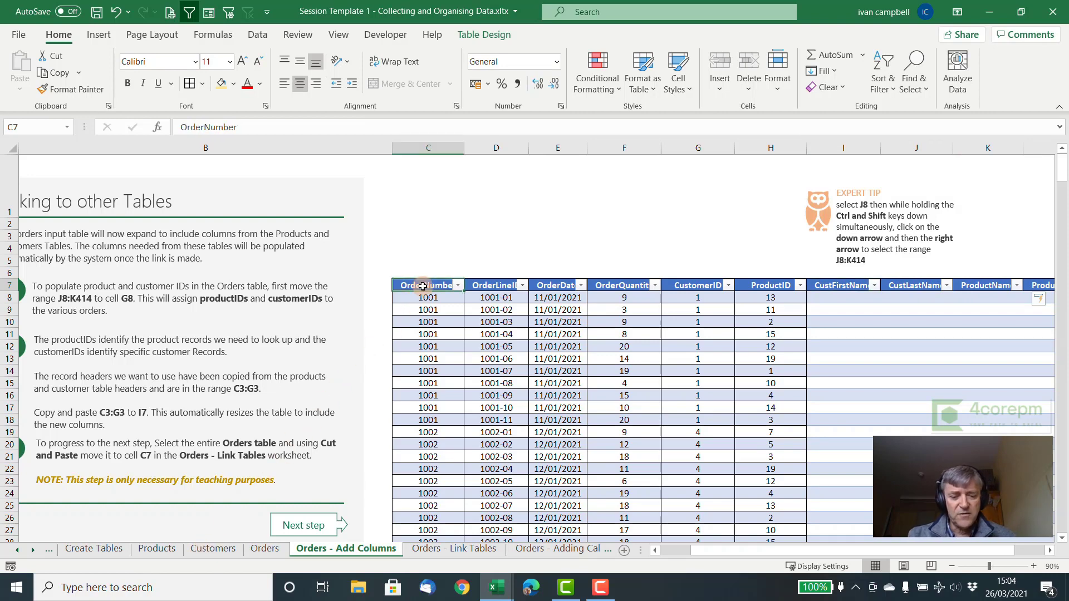
{"action": "key", "text": "ctrl+shift+Down"}
{"action": "key", "text": "ctrl+shift+Right"}
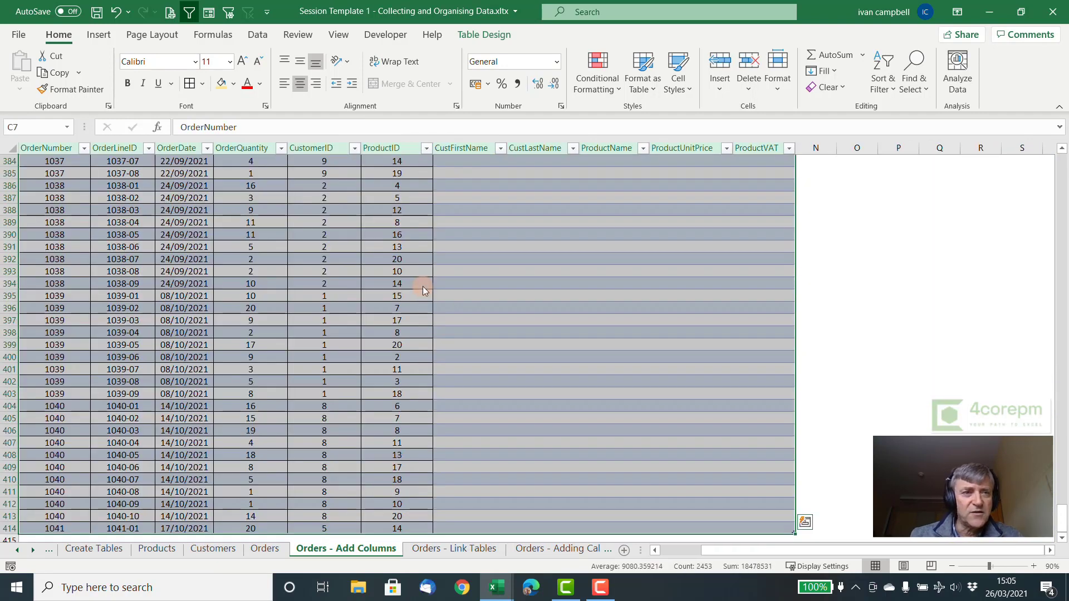
{"action": "left_click", "coordinate": [68, 70]}
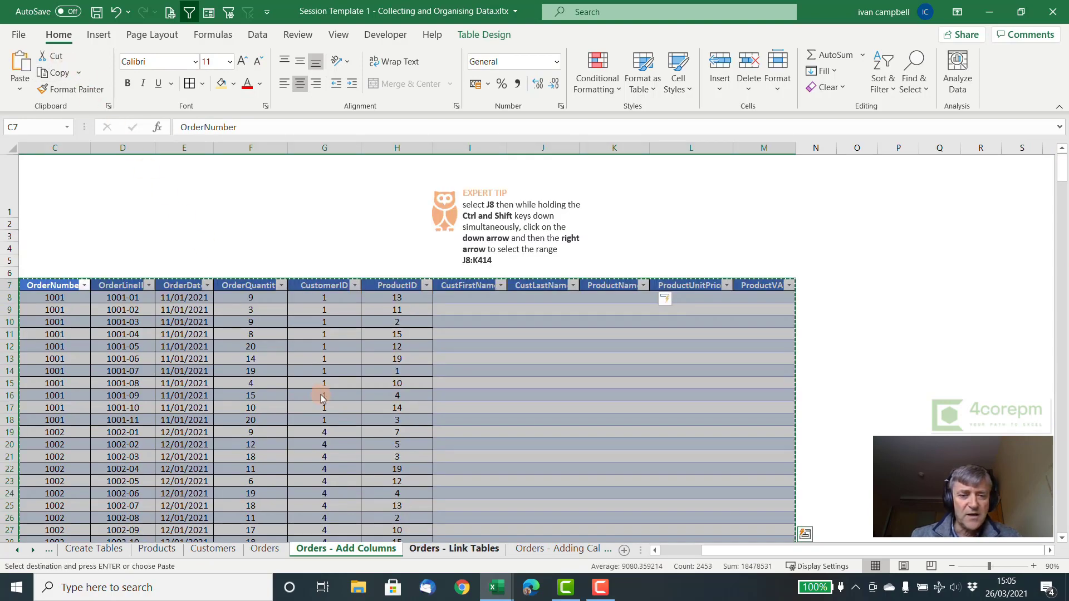
{"action": "left_click", "coordinate": [442, 548]}
{"action": "left_click", "coordinate": [486, 290]}
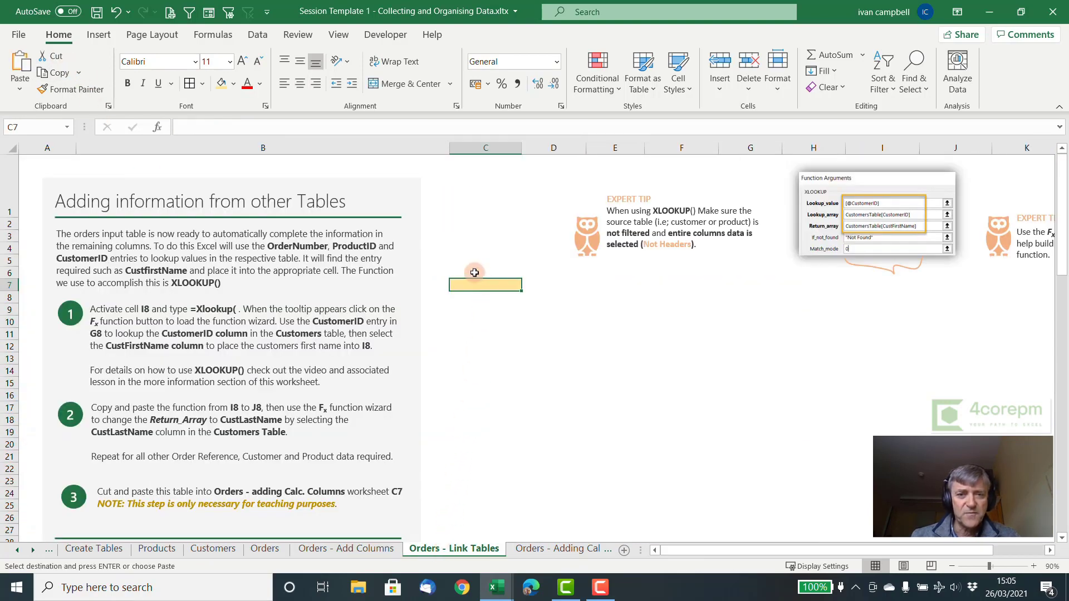
{"action": "key", "text": "Return"}
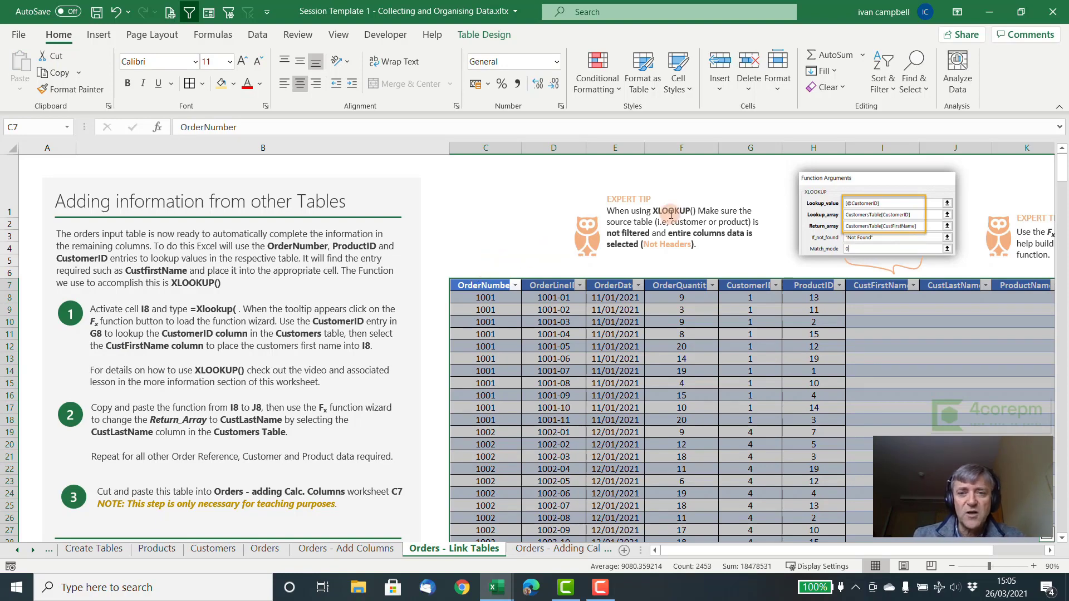
- Apply cell borders to the empty lookup columns of the Orders table, range I8:M414
{"action": "left_click", "coordinate": [879, 297]}
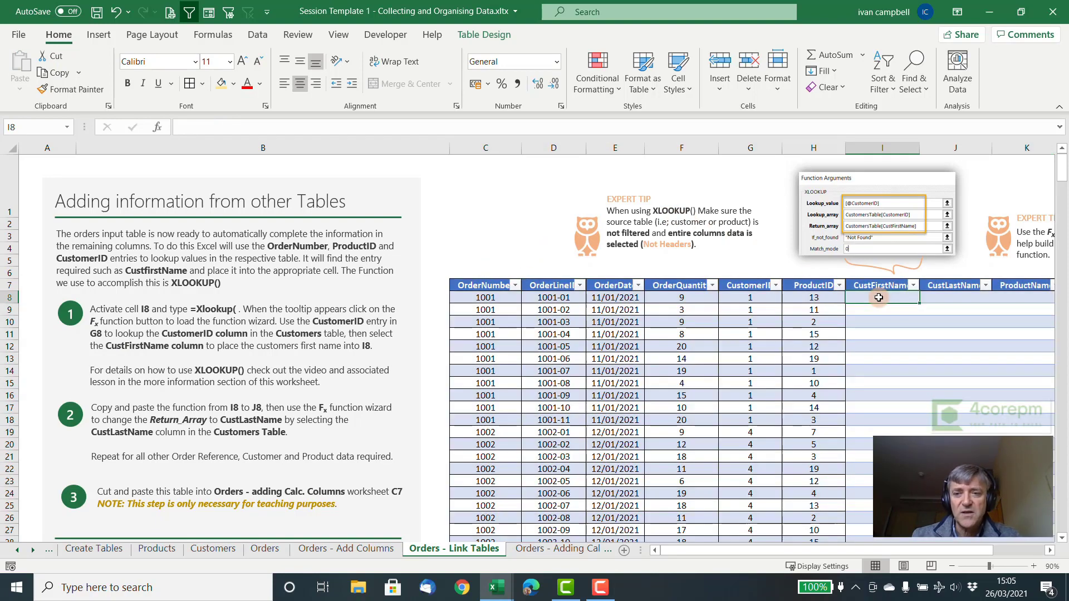
{"action": "key", "text": "ctrl+shift+End"}
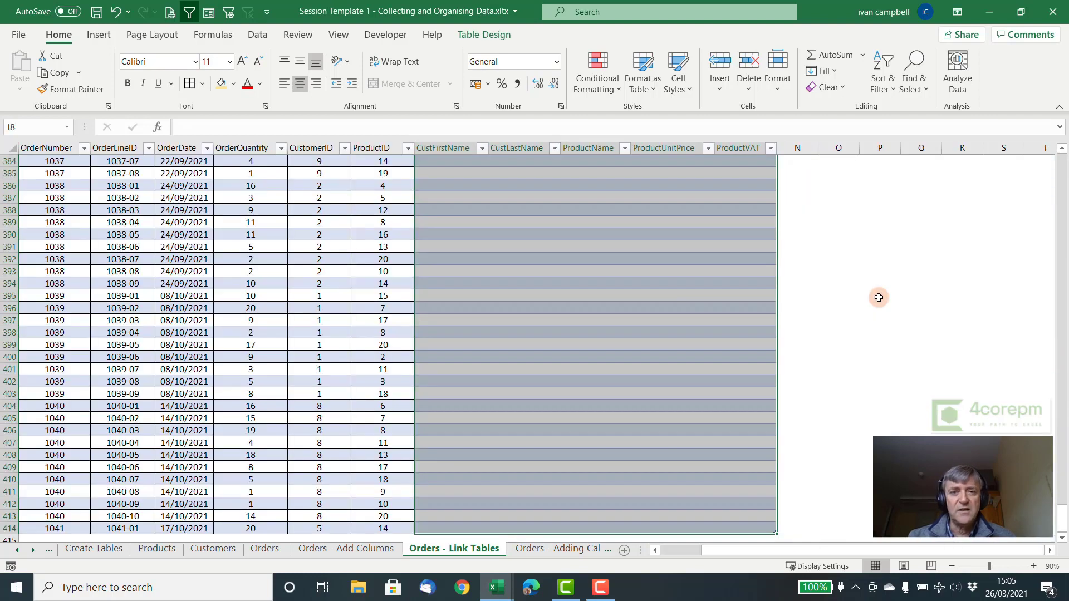
{"action": "left_click", "coordinate": [189, 86]}
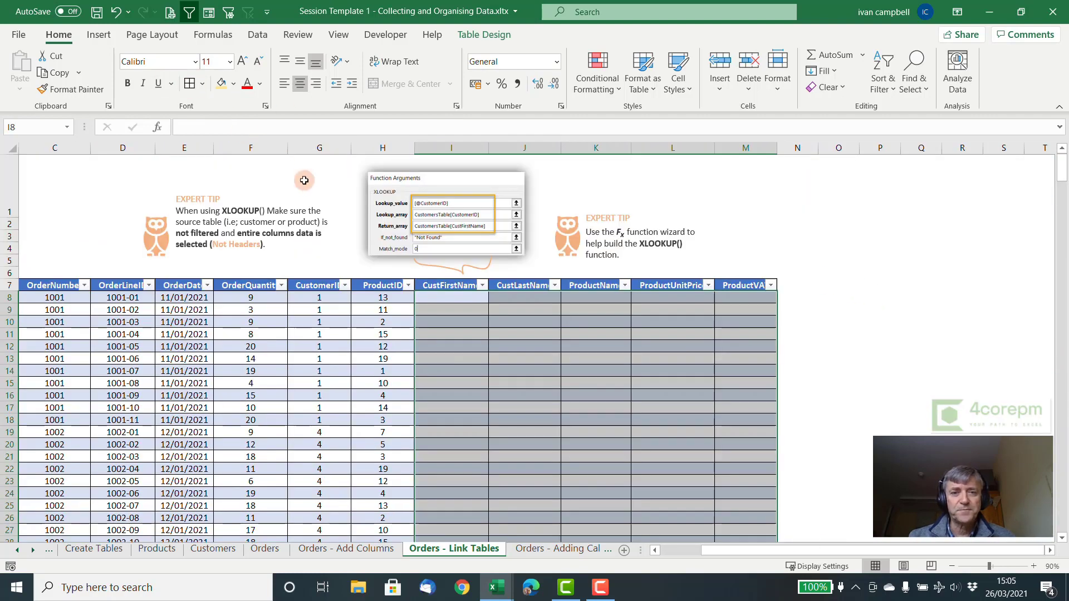
{"action": "left_click", "coordinate": [445, 297]}
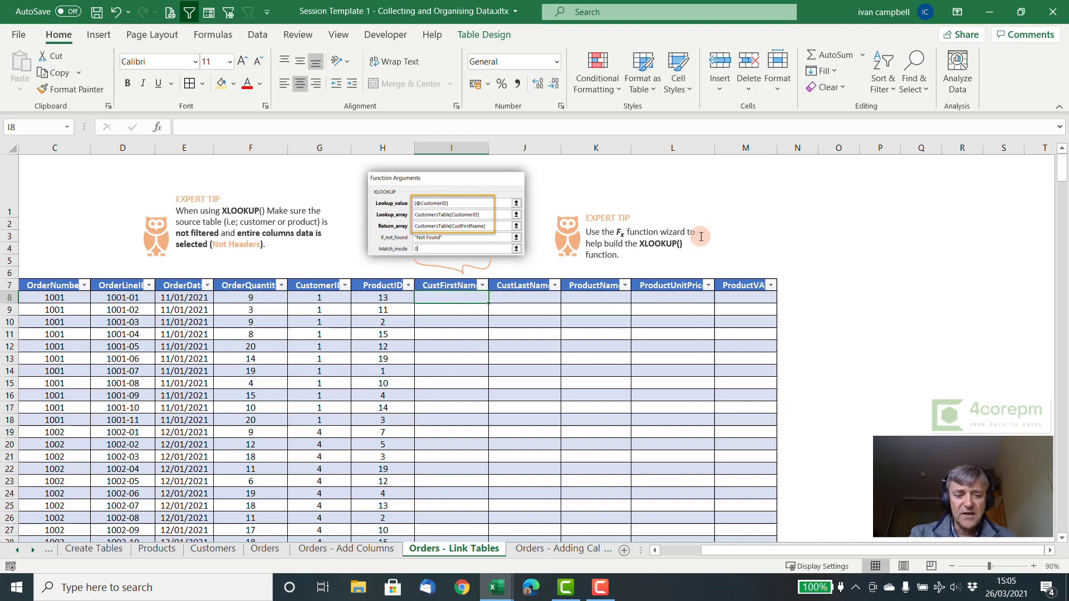
{"action": "type", "text": "=xlook"}
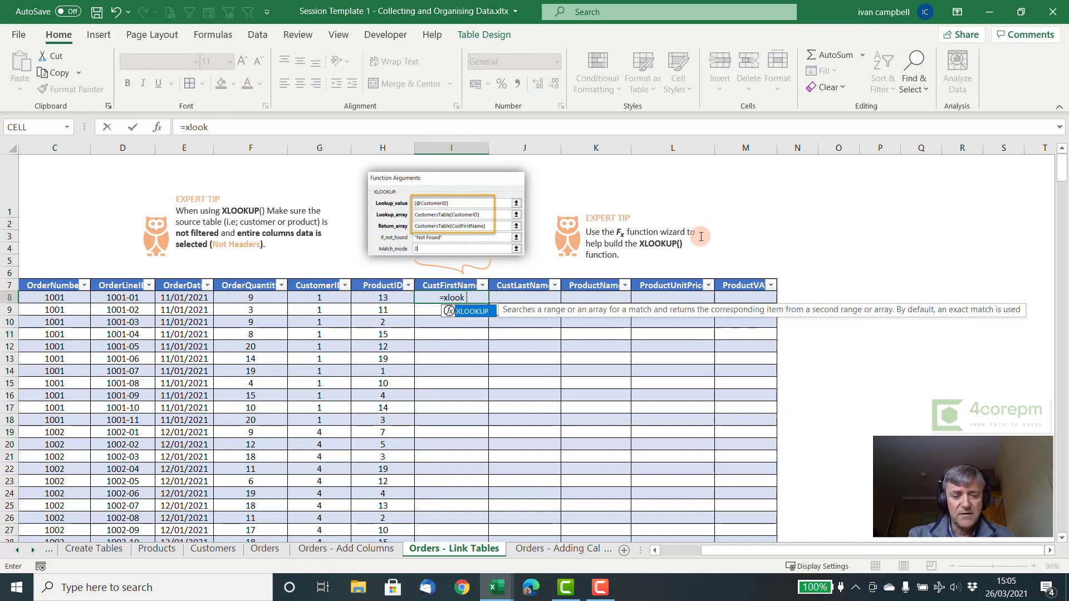
{"action": "type", "text": "up("}
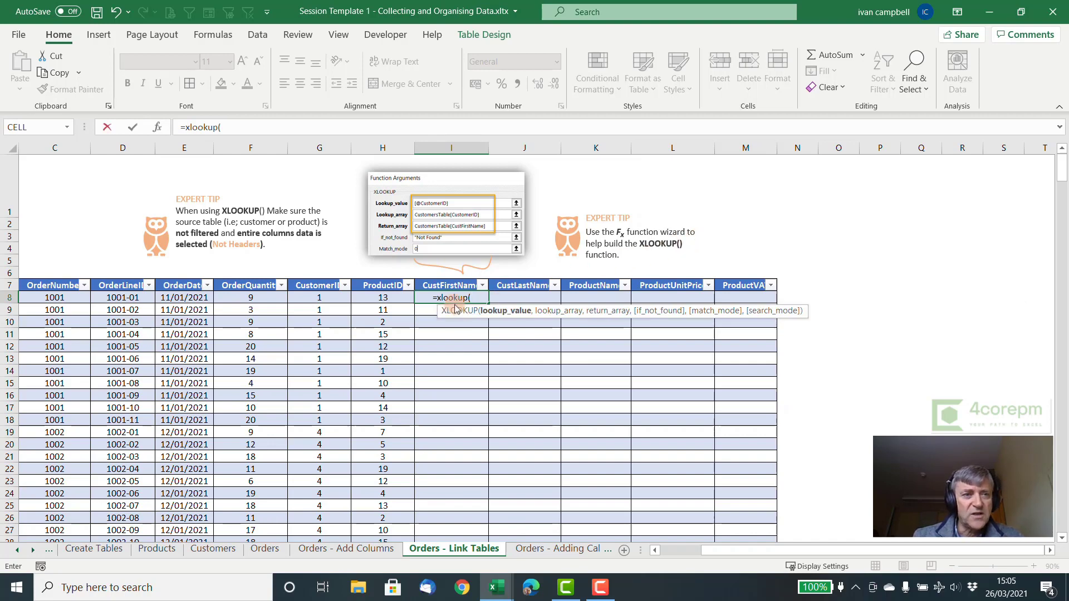
{"action": "left_click", "coordinate": [157, 127]}
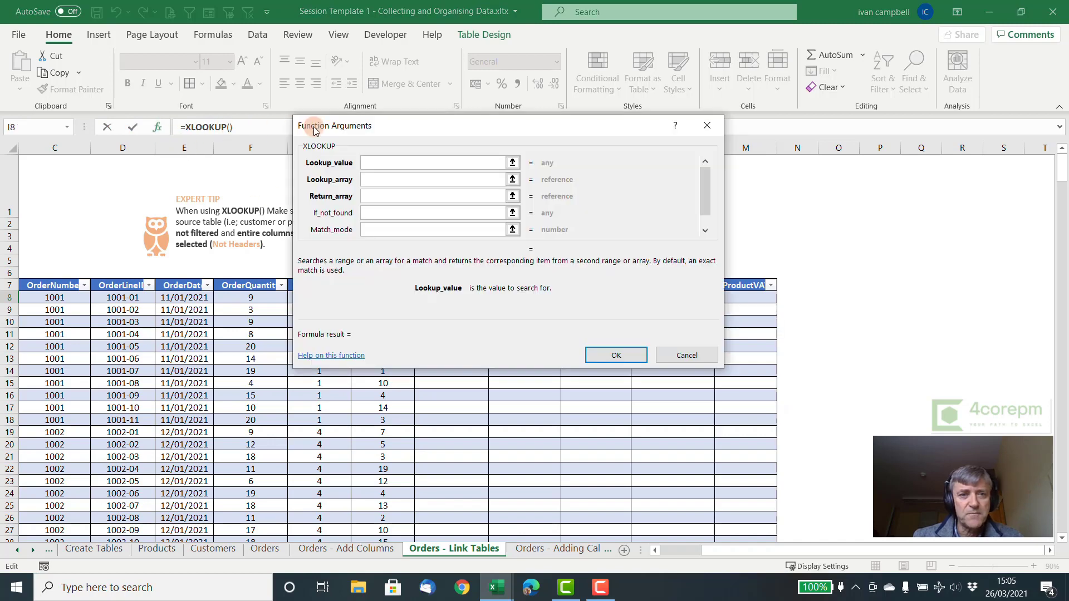
{"action": "left_click_drag", "start_coordinate": [471, 126], "coordinate": [766, 185]}
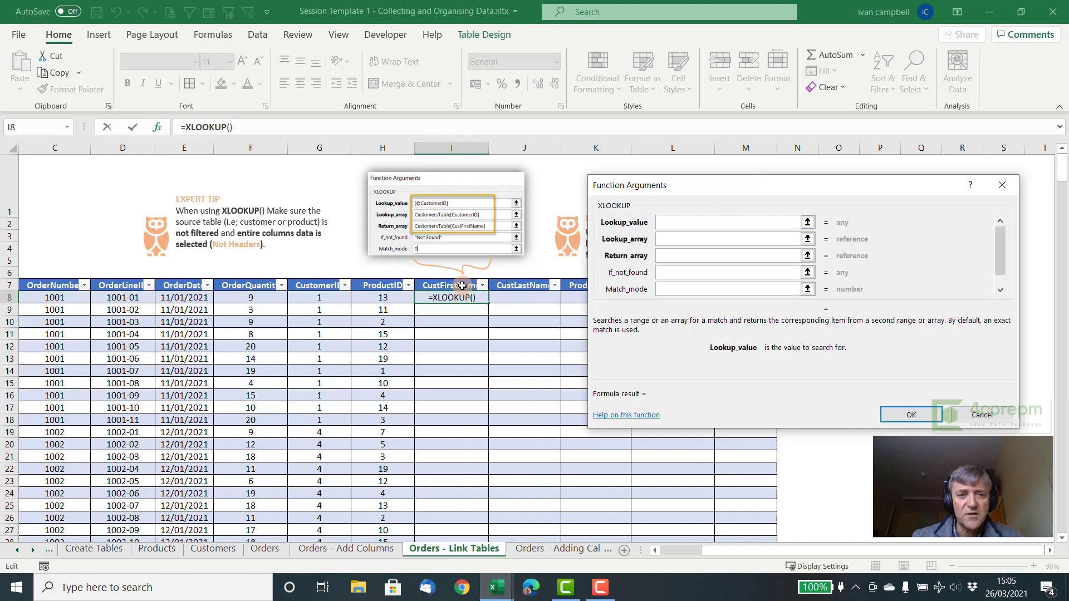
{"action": "left_click", "coordinate": [326, 299]}
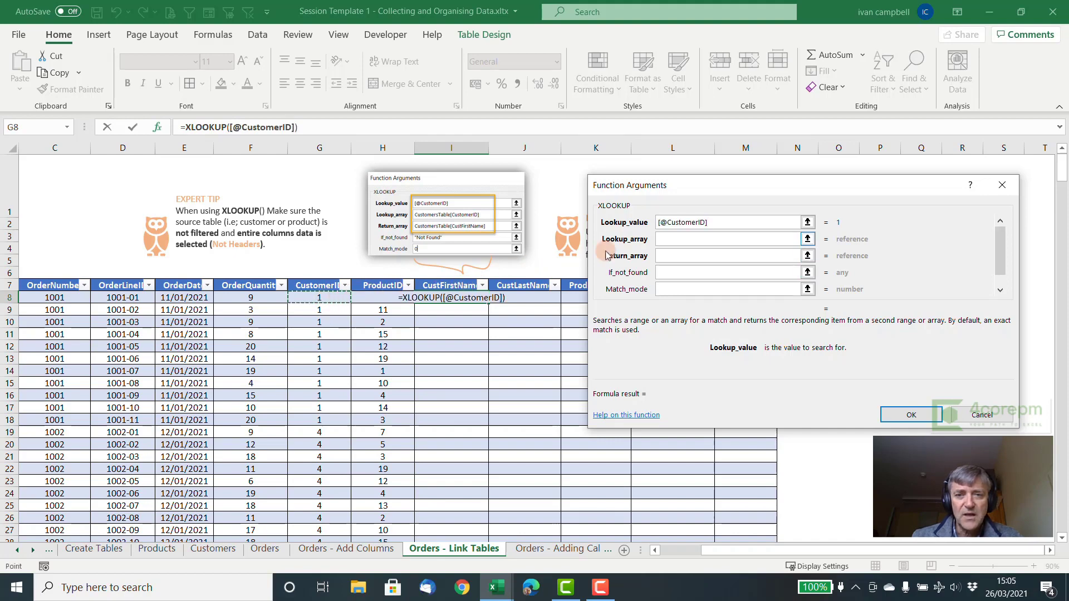
- Set the XLOOKUP lookup array to the CustomerID column on the Customers sheet, CustomerTable[CustomerID]
{"action": "left_click", "coordinate": [673, 239]}
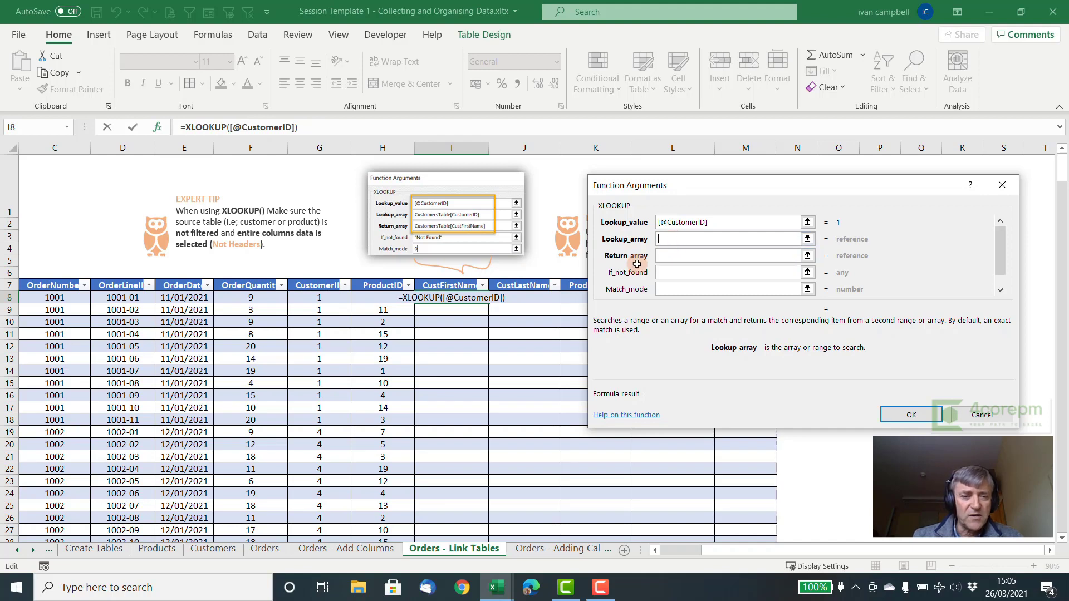
{"action": "left_click", "coordinate": [229, 548]}
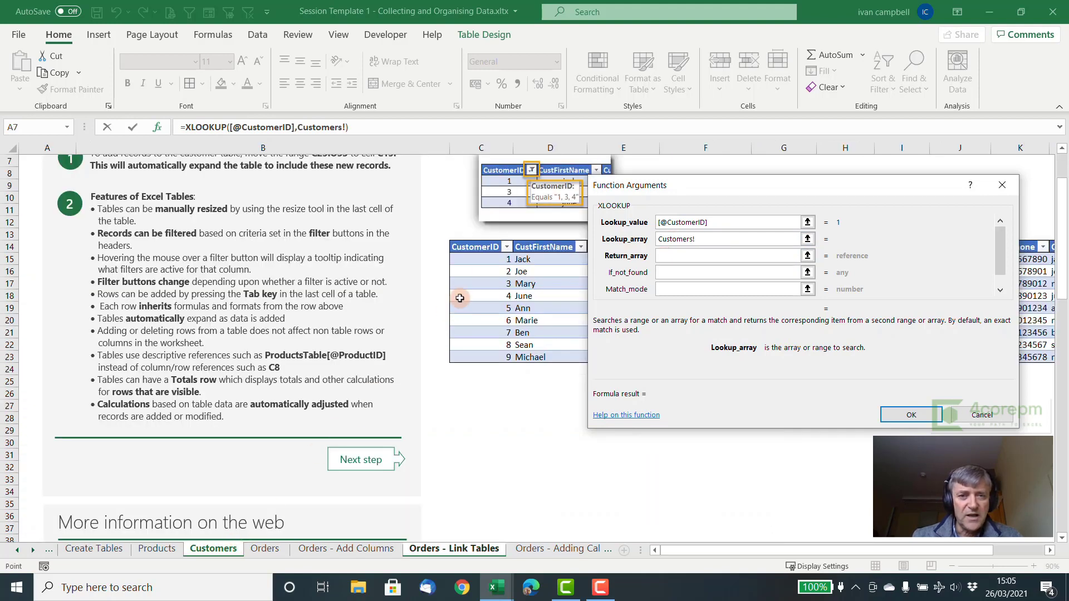
{"action": "left_click", "coordinate": [495, 259]}
{"action": "key", "text": "ctrl+shift+Down"}
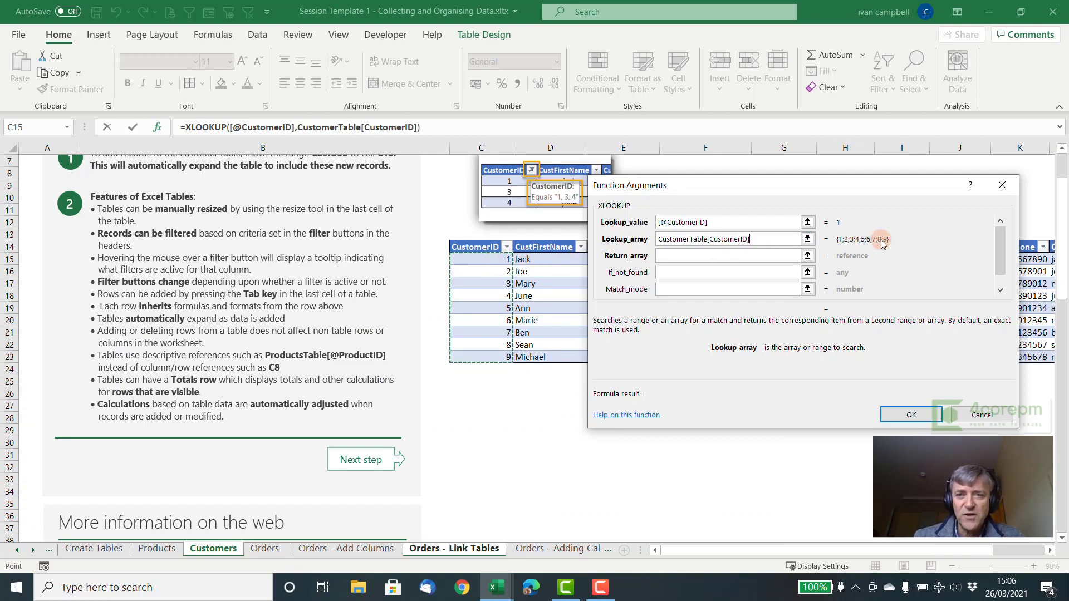
- Set the XLOOKUP return array to the CustFirstName column on the Customers sheet, CustomerTable[CustFirstName]
{"action": "left_click", "coordinate": [686, 255]}
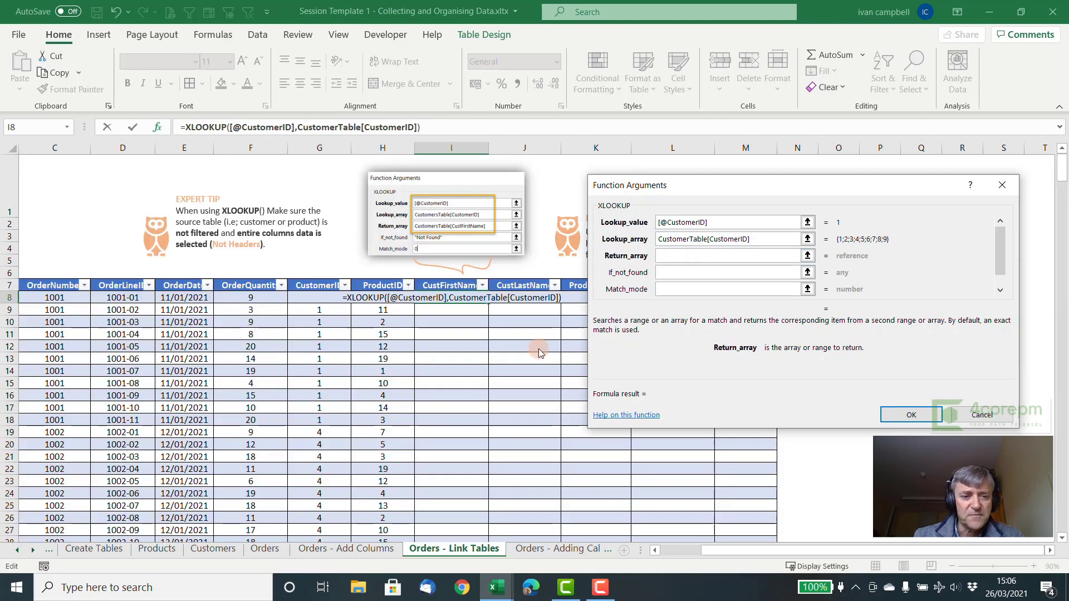
{"action": "left_click", "coordinate": [237, 547]}
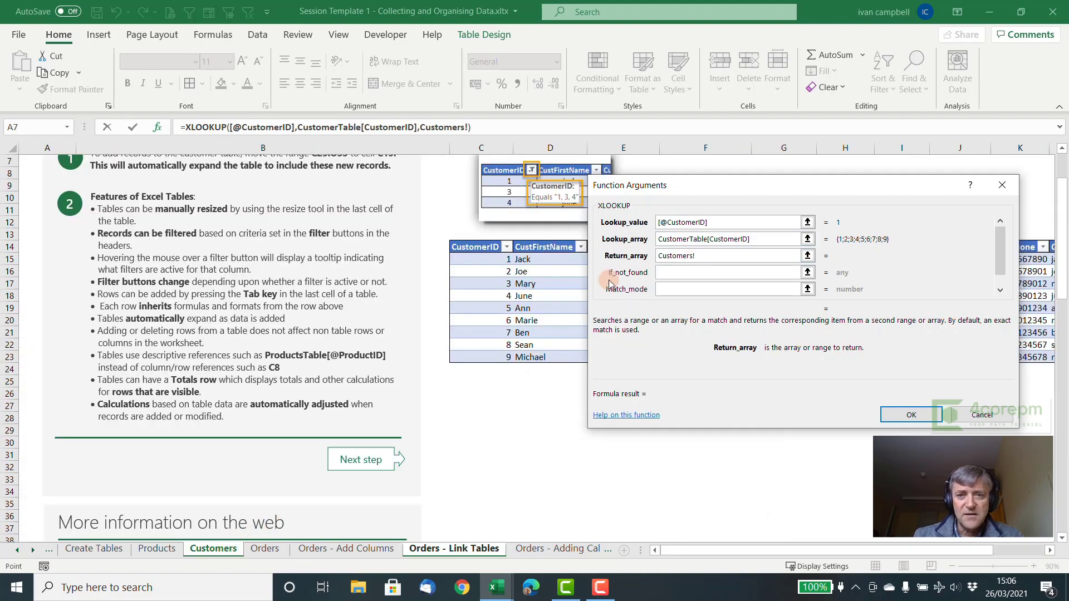
{"action": "left_click_drag", "start_coordinate": [750, 185], "coordinate": [628, 340]}
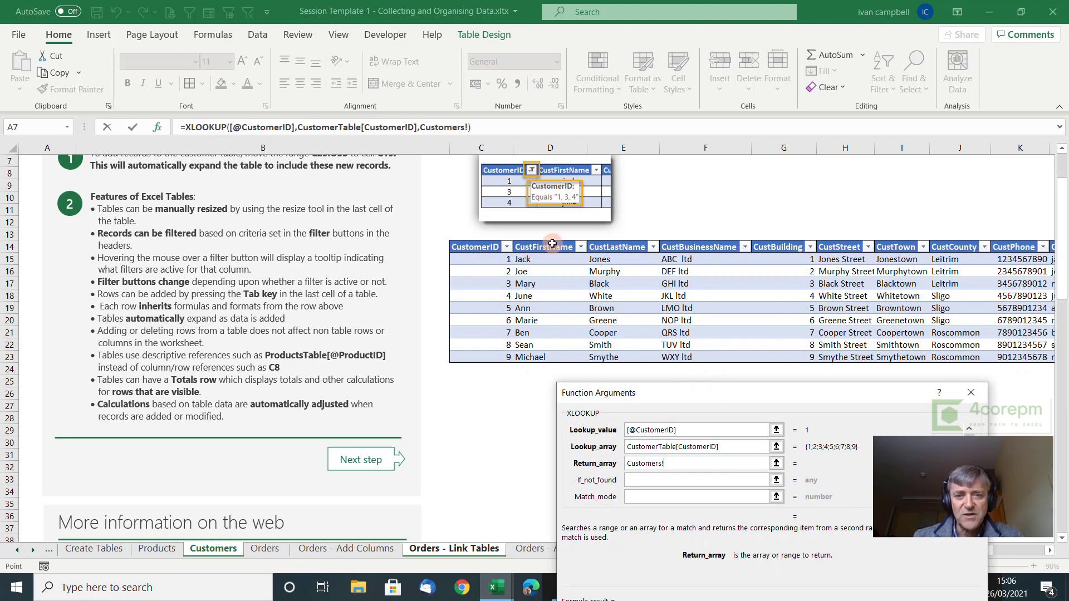
{"action": "left_click", "coordinate": [541, 260]}
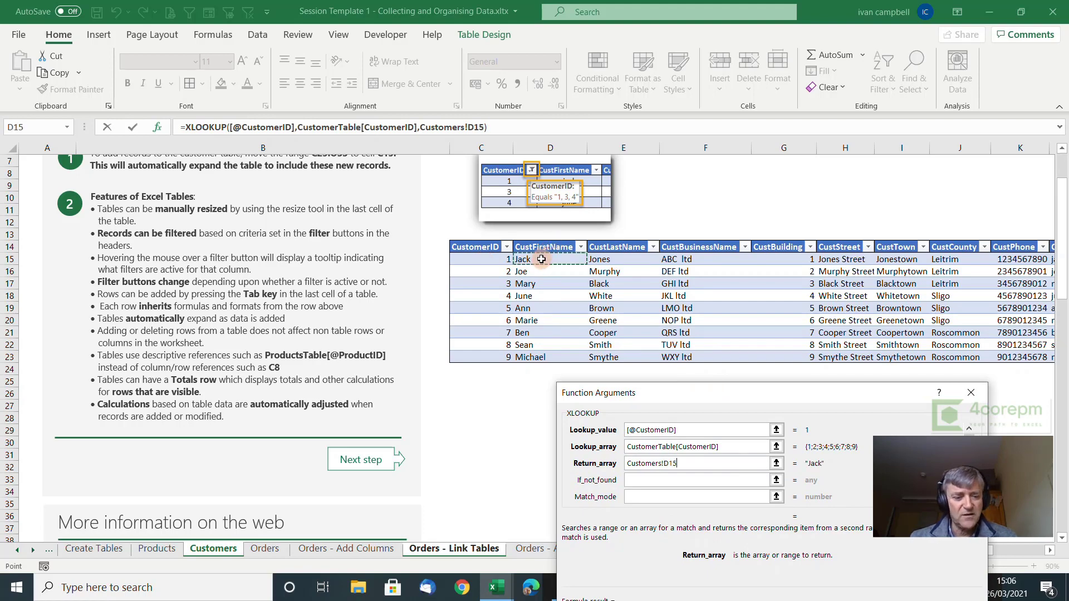
{"action": "key", "text": "ctrl+space"}
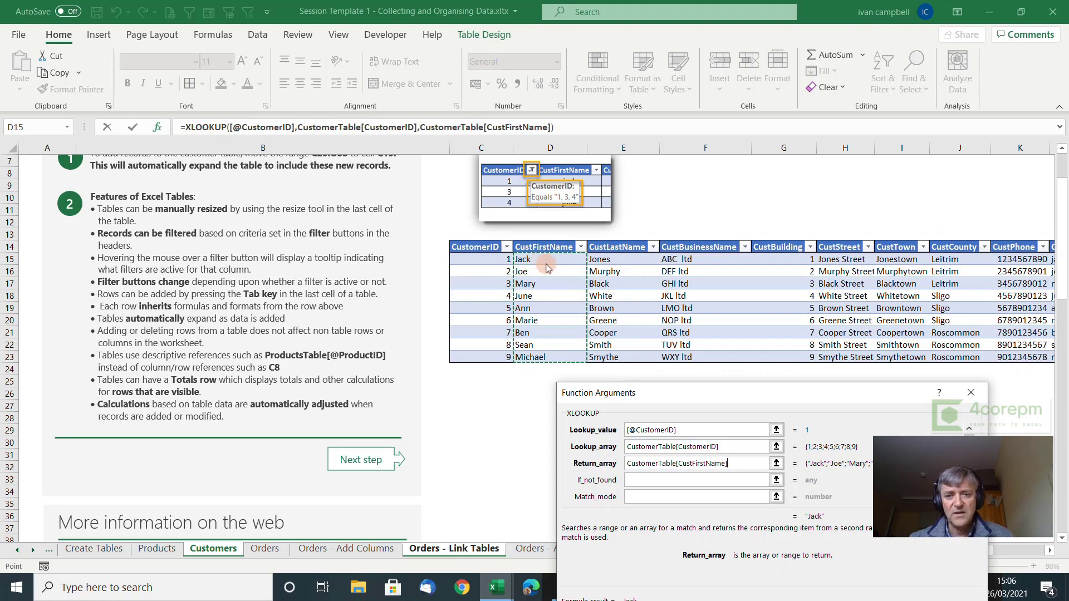
- Set the XLOOKUP's if-not-found value to Not Found and accept the formula to fill the CustFirstName column
{"action": "left_click_drag", "start_coordinate": [672, 397], "coordinate": [575, 217]}
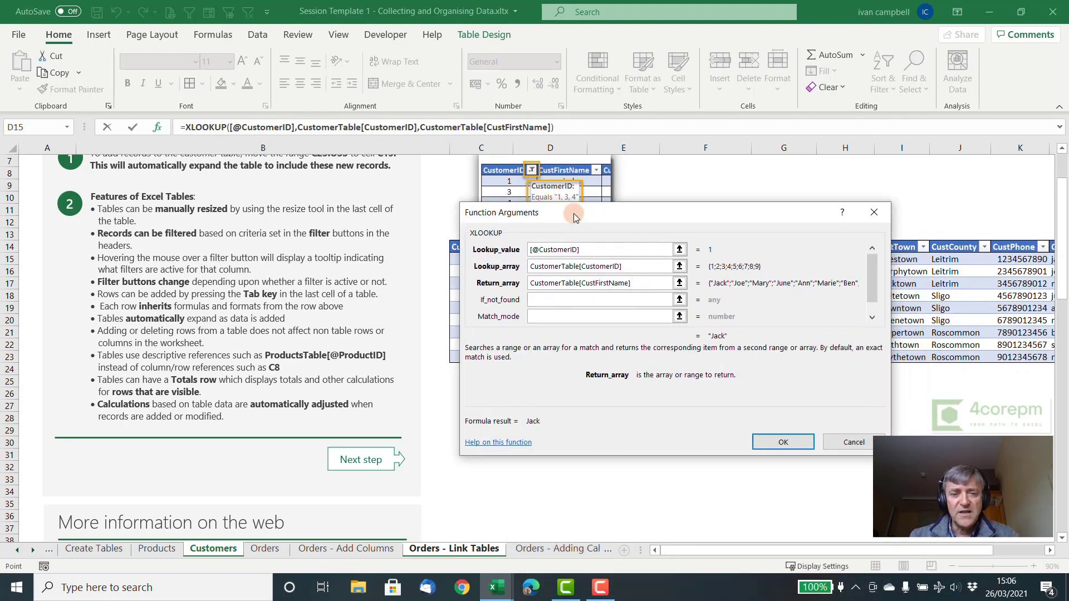
{"action": "left_click", "coordinate": [547, 300]}
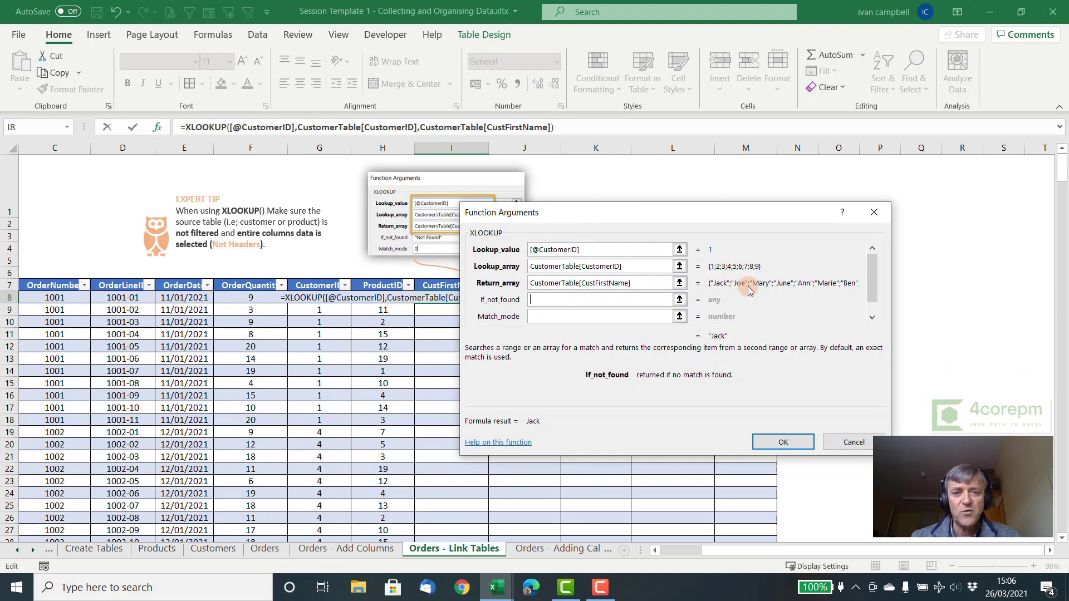
{"action": "type", "text": "Not F"}
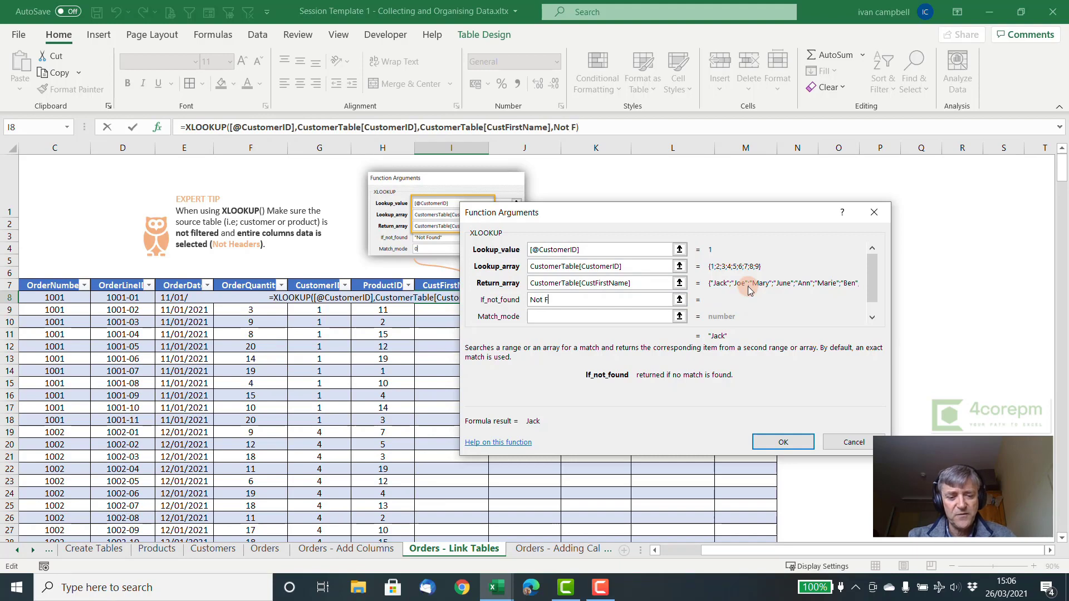
{"action": "type", "text": "ound"}
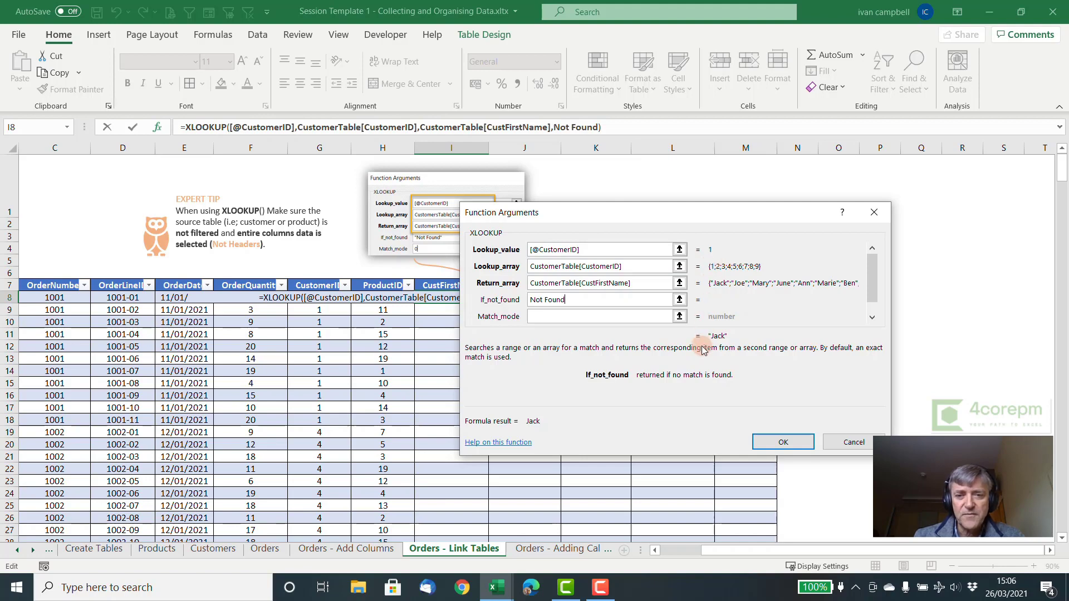
{"action": "left_click", "coordinate": [787, 442]}
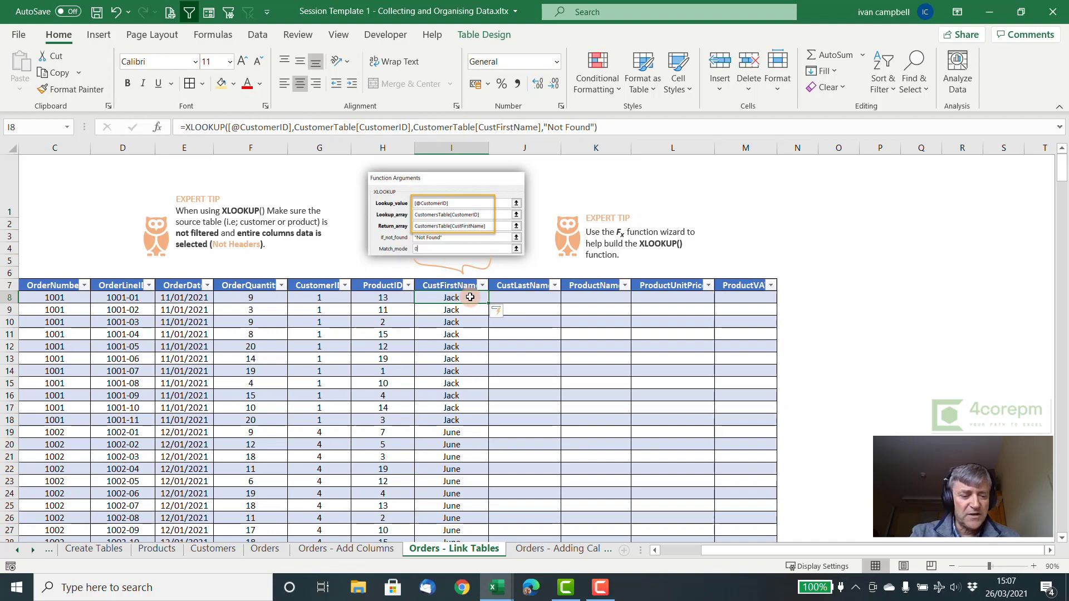
- Copy the XLOOKUP formula from I8 into J8 of the CustLastName column
{"action": "key", "text": "ctrl+c"}
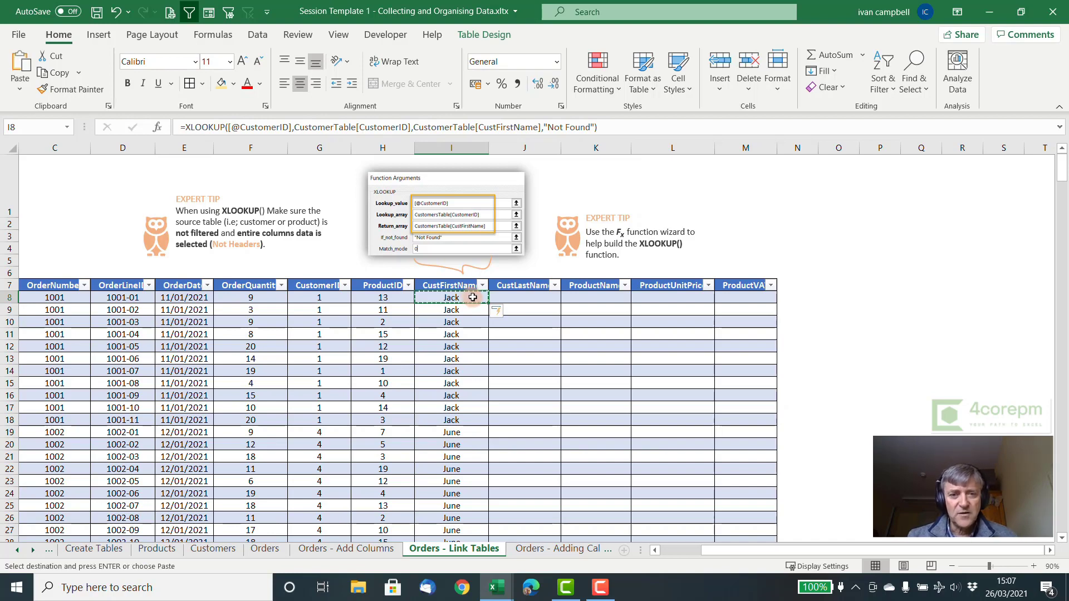
{"action": "left_click", "coordinate": [503, 299]}
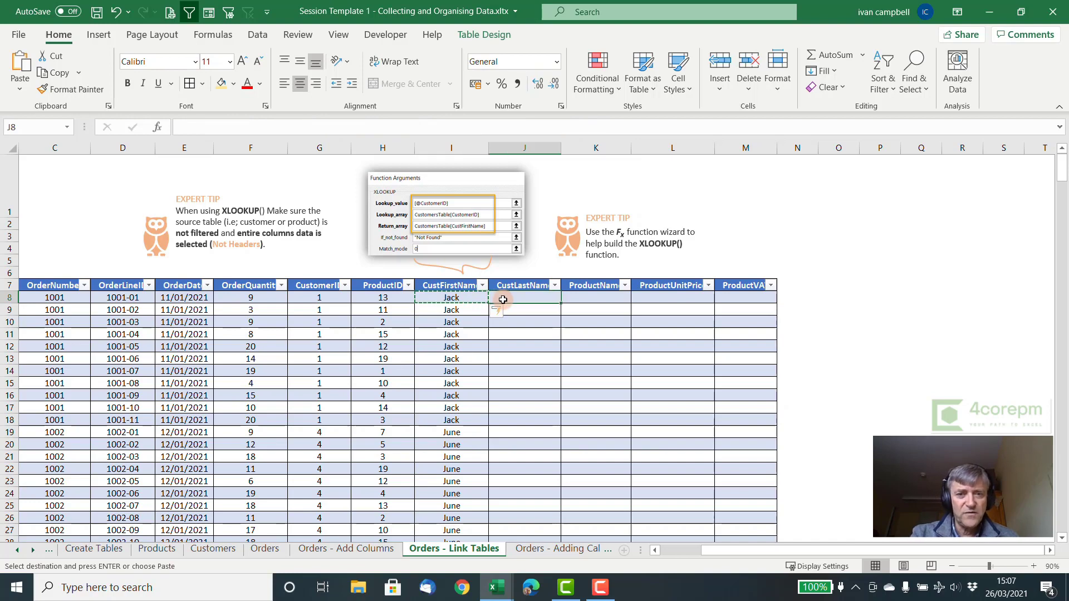
{"action": "key", "text": "ctrl+v"}
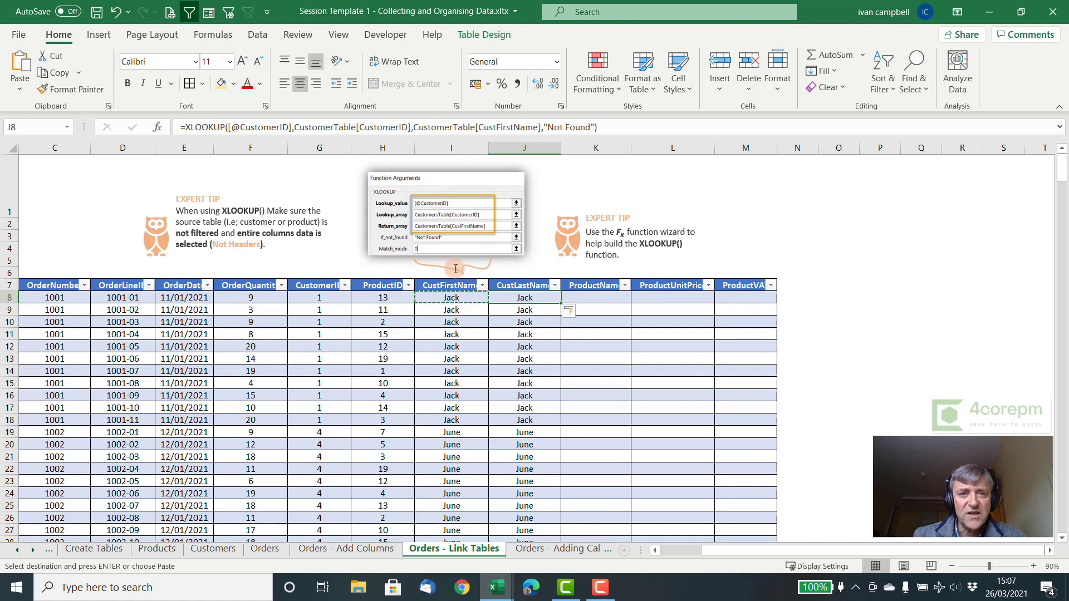
- Change the return array of the XLOOKUP in J8 to the CustLastName column, CustomerTable[CustLastName], and accept the formula
{"action": "left_click", "coordinate": [157, 126]}
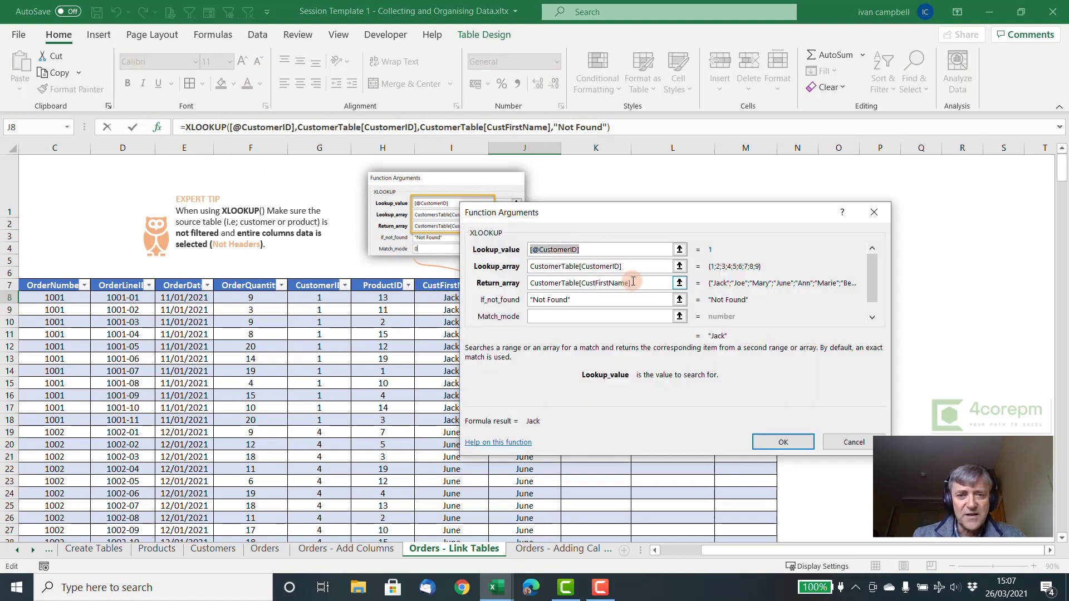
{"action": "left_click_drag", "start_coordinate": [633, 281], "coordinate": [525, 279]}
{"action": "key", "text": "Delete"}
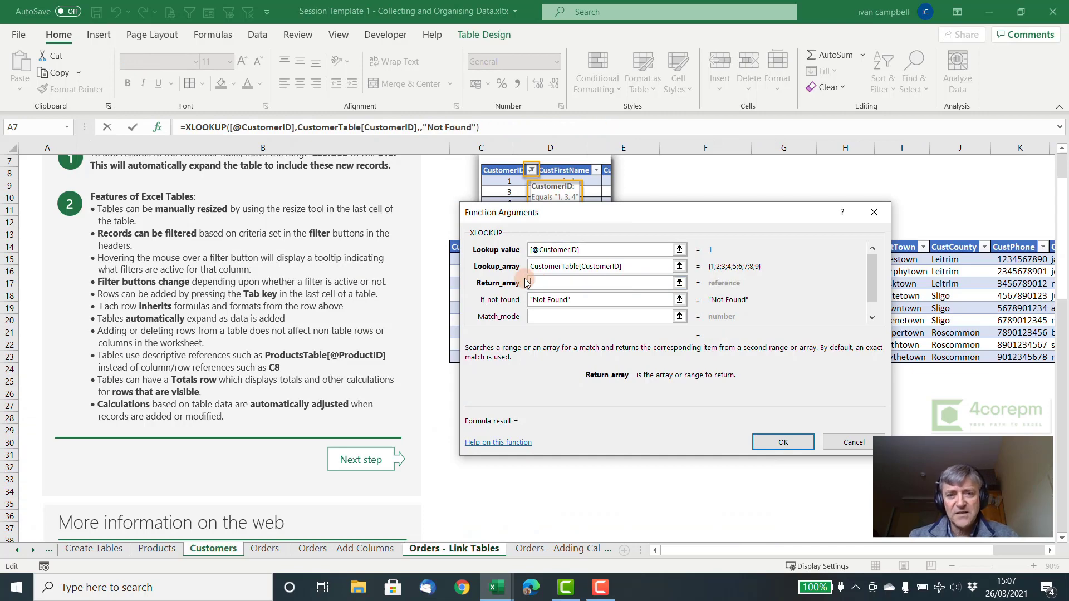
{"action": "left_click_drag", "start_coordinate": [635, 211], "coordinate": [227, 214]}
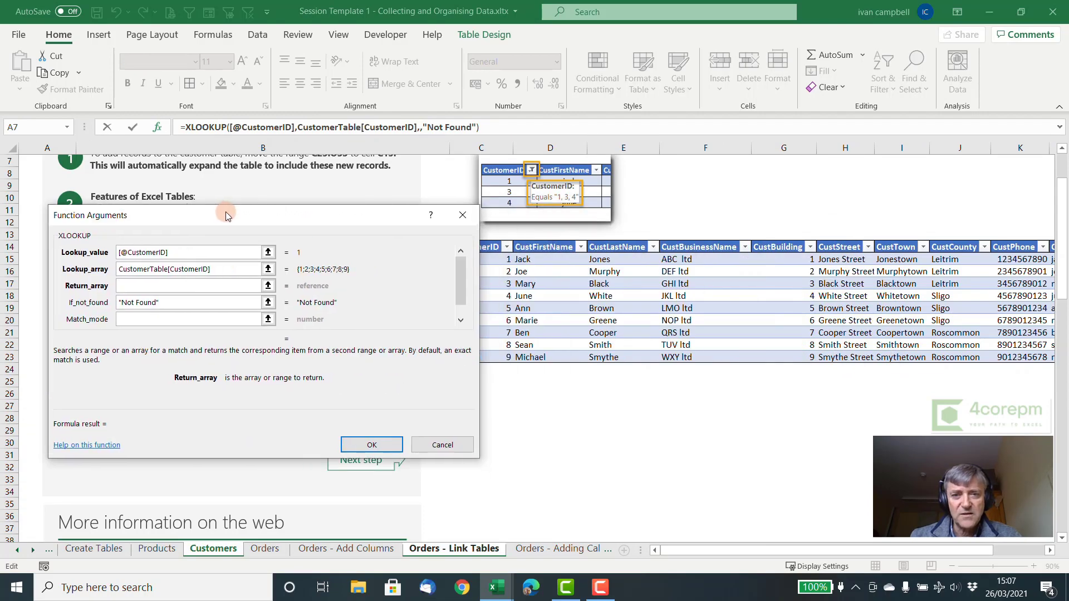
{"action": "left_click_drag", "start_coordinate": [603, 259], "coordinate": [602, 355]}
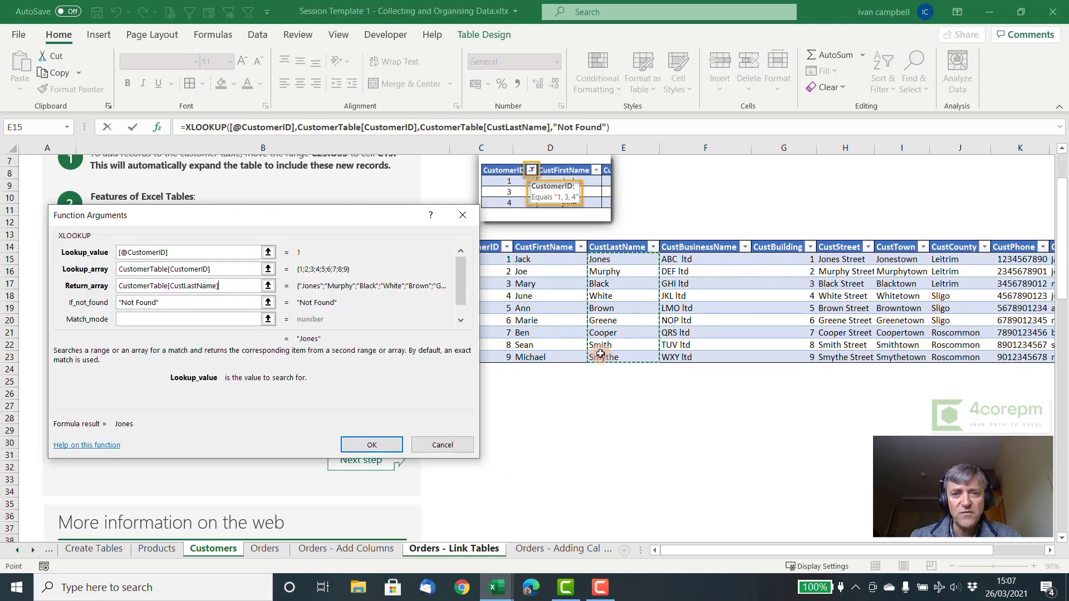
{"action": "left_click_drag", "start_coordinate": [365, 215], "coordinate": [616, 217]}
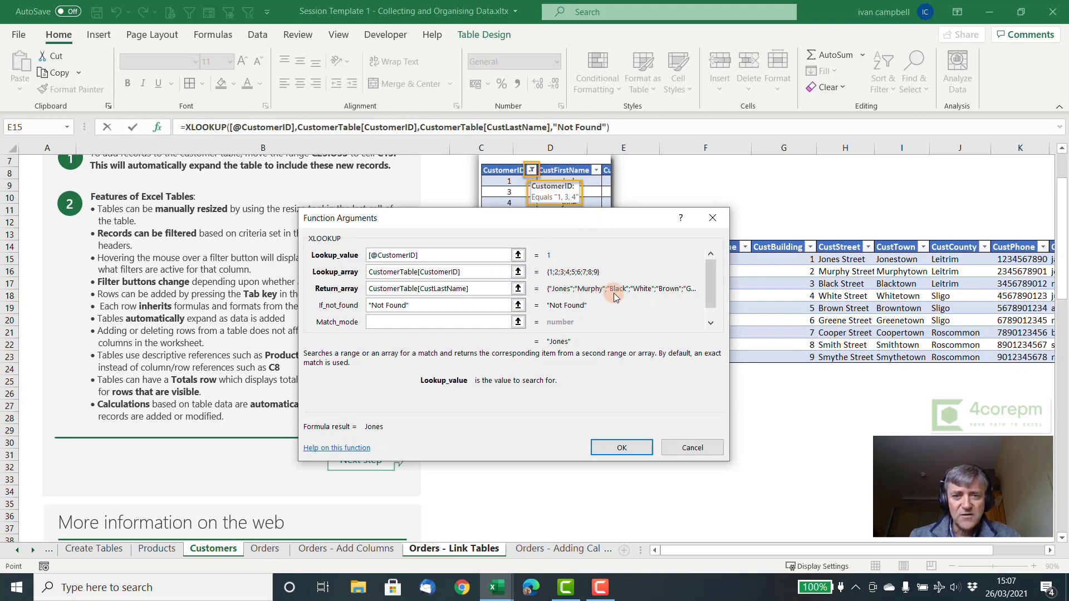
{"action": "left_click", "coordinate": [622, 447]}
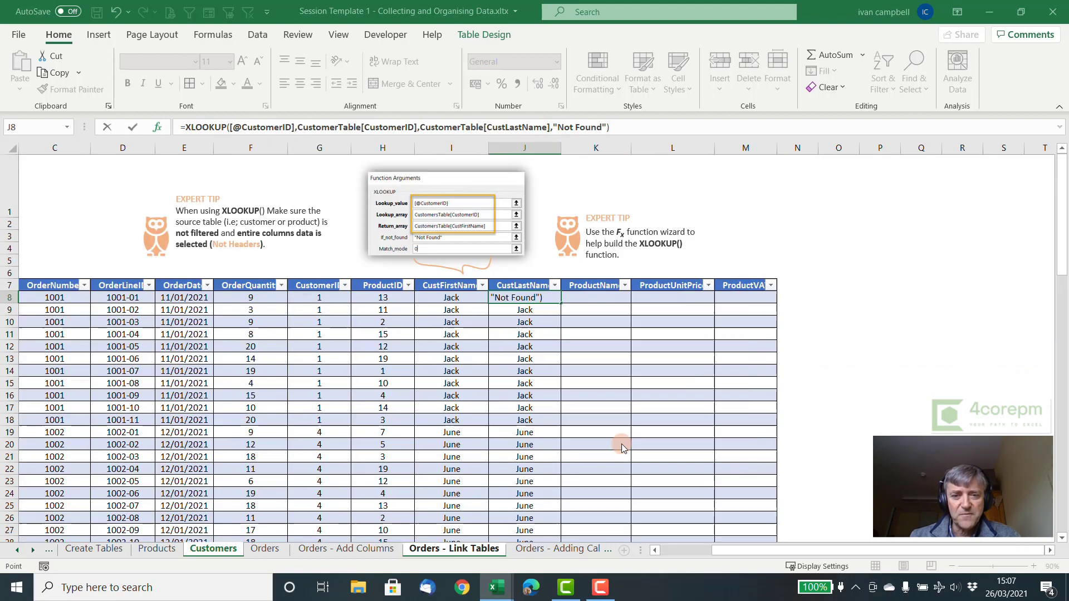
{"action": "left_click", "coordinate": [590, 299]}
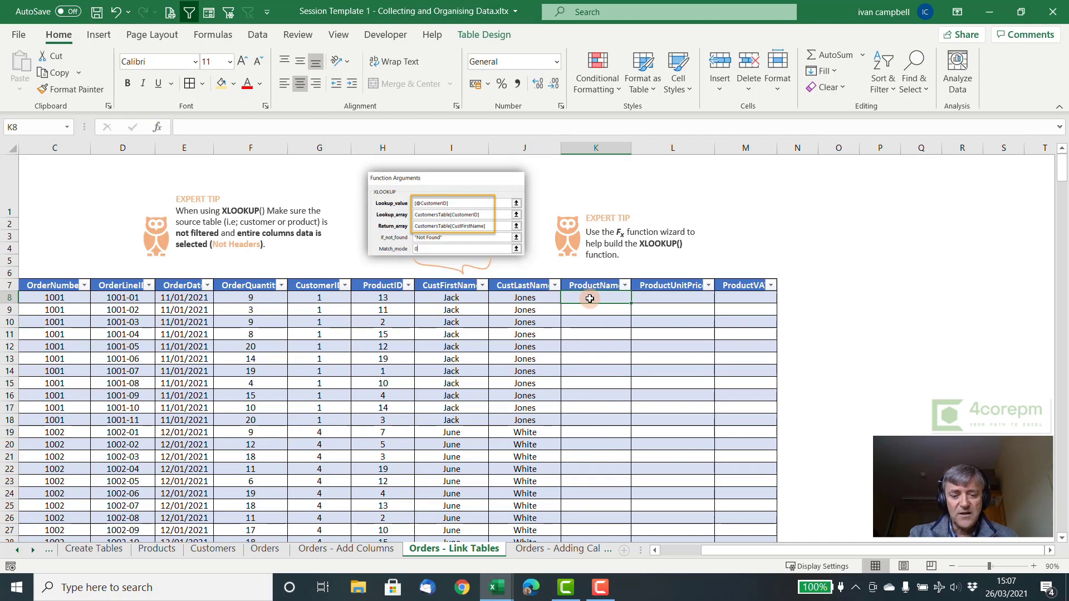
{"action": "type", "text": "=xloo"}
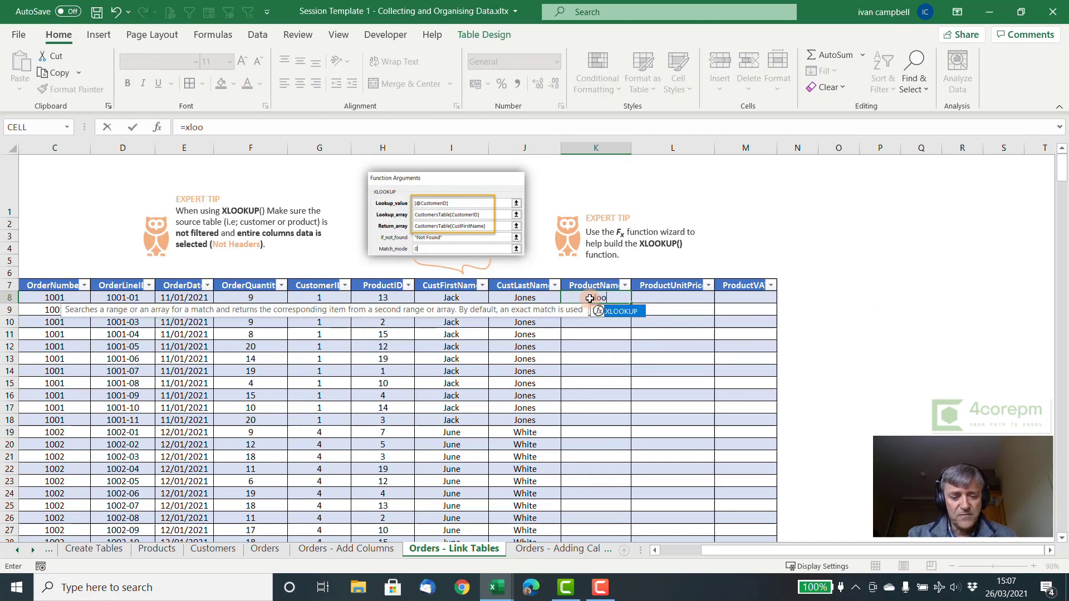
{"action": "type", "text": "kup("}
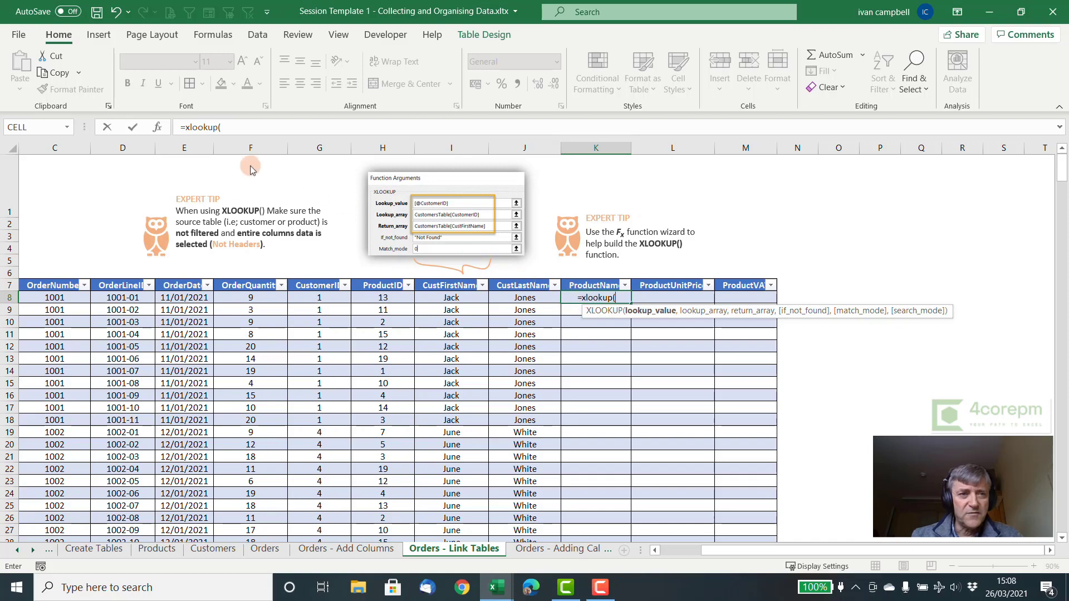
{"action": "left_click", "coordinate": [156, 128]}
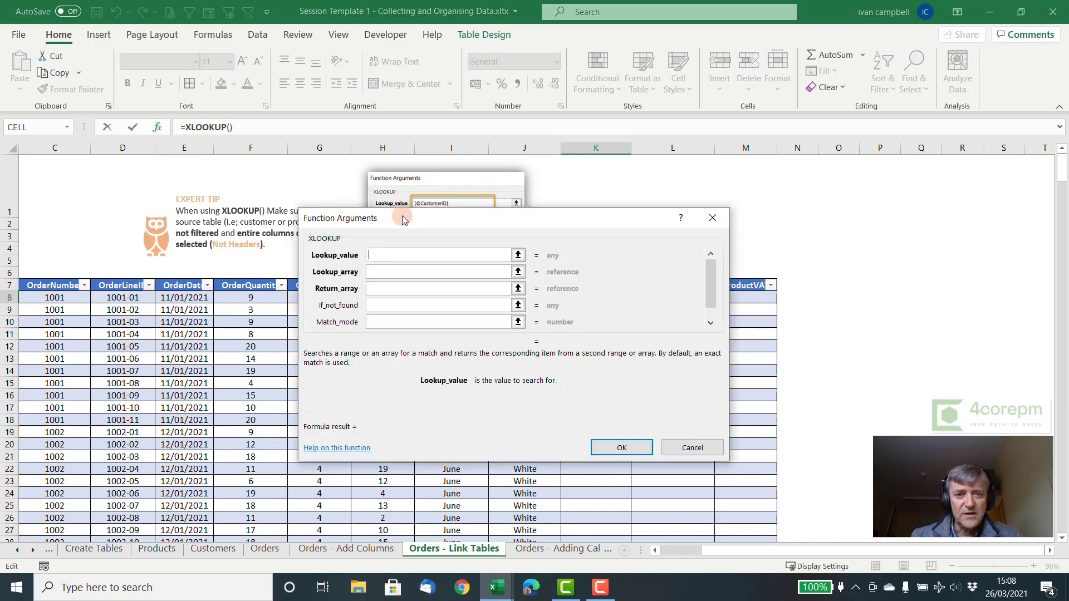
{"action": "left_click_drag", "start_coordinate": [401, 216], "coordinate": [707, 207]}
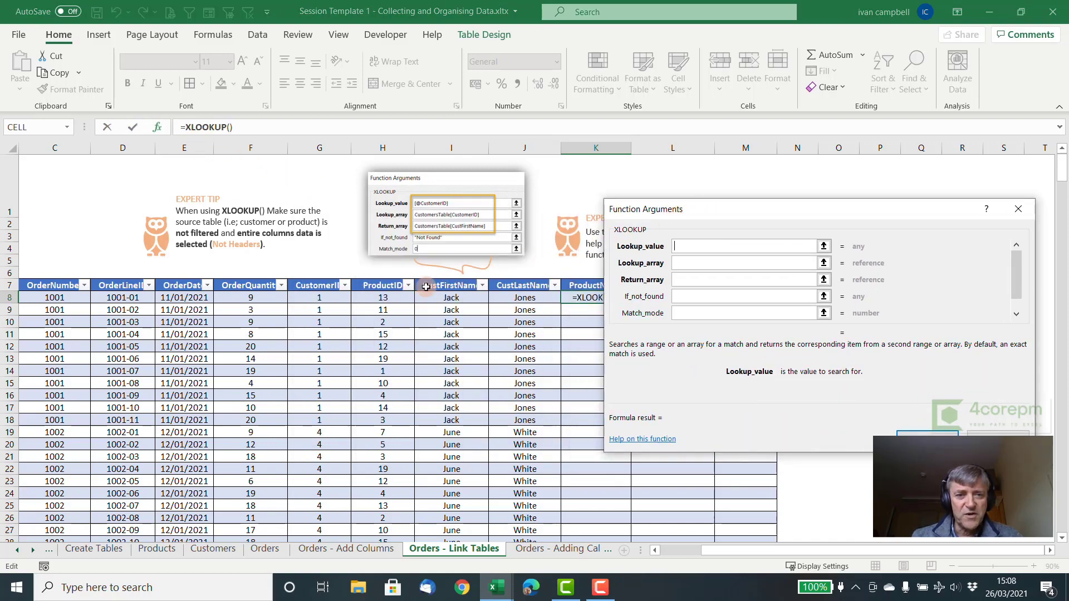
{"action": "left_click", "coordinate": [382, 298]}
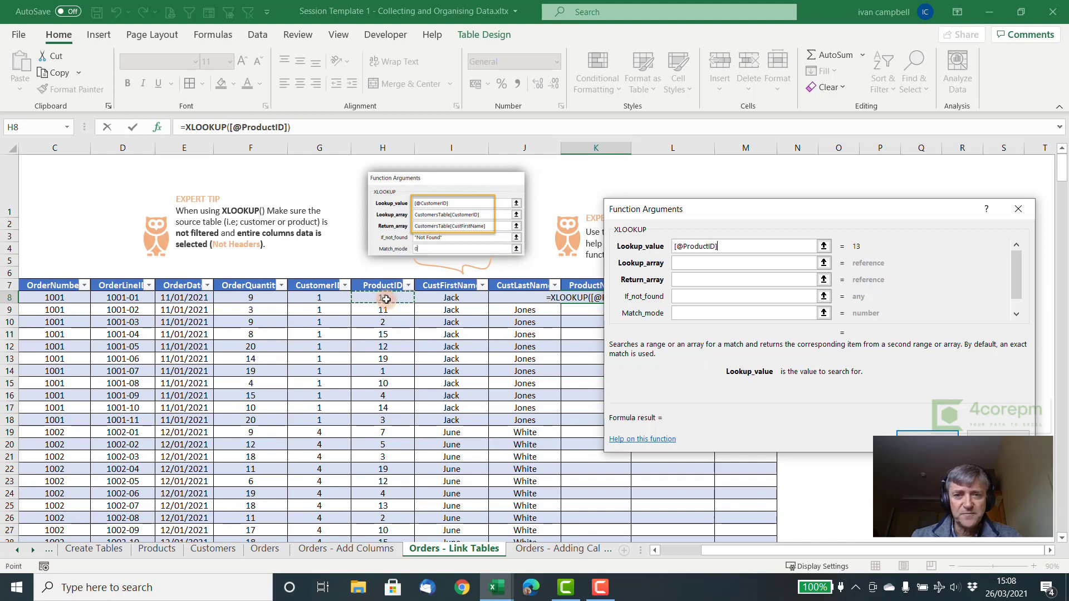
- Set the XLOOKUP lookup array to the ProductID column on the Products sheet, productsTable[ProductID]
{"action": "left_click", "coordinate": [731, 262]}
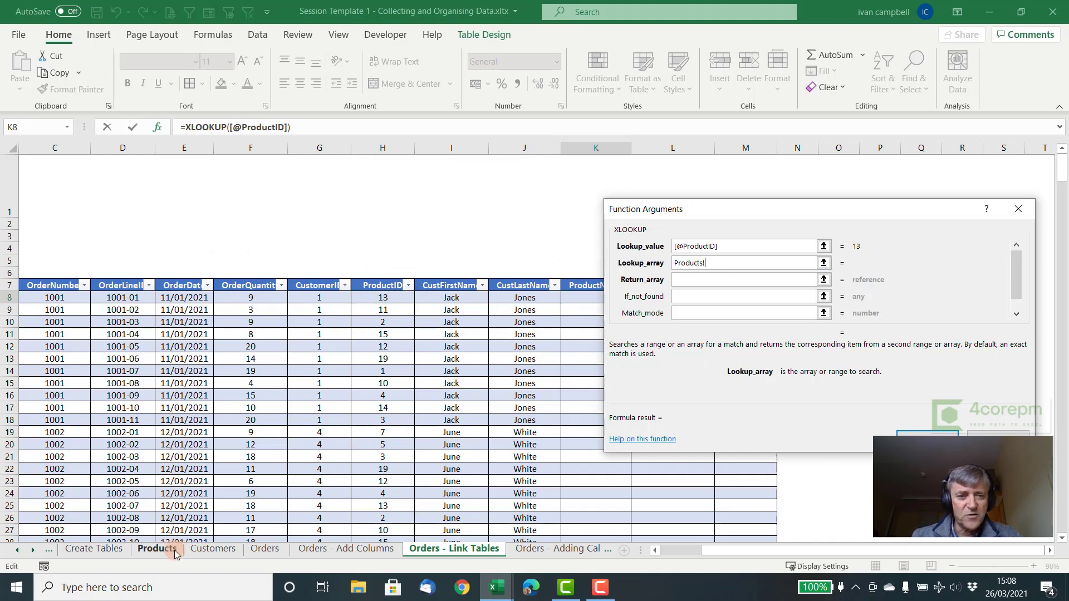
{"action": "left_click", "coordinate": [151, 549]}
{"action": "left_click", "coordinate": [479, 298]}
{"action": "key", "text": "ctrl+shift+Down"}
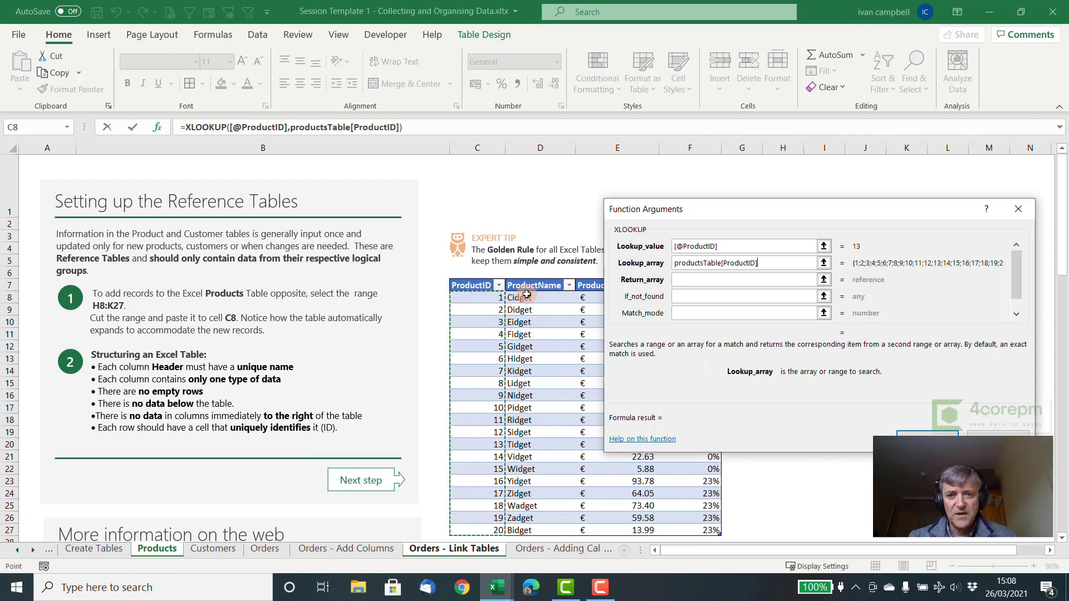
- Set the XLOOKUP return array to the ProductName column on the Products sheet, productsTable[ProductName]
{"action": "left_click", "coordinate": [691, 282]}
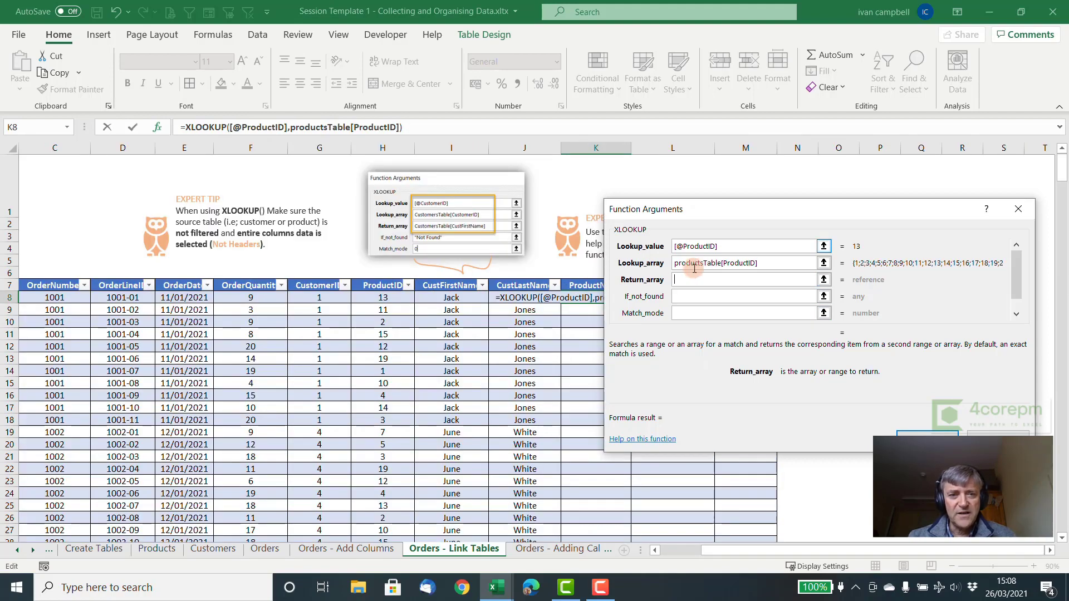
{"action": "left_click", "coordinate": [701, 210]}
{"action": "left_click_drag", "start_coordinate": [703, 212], "coordinate": [653, 231]}
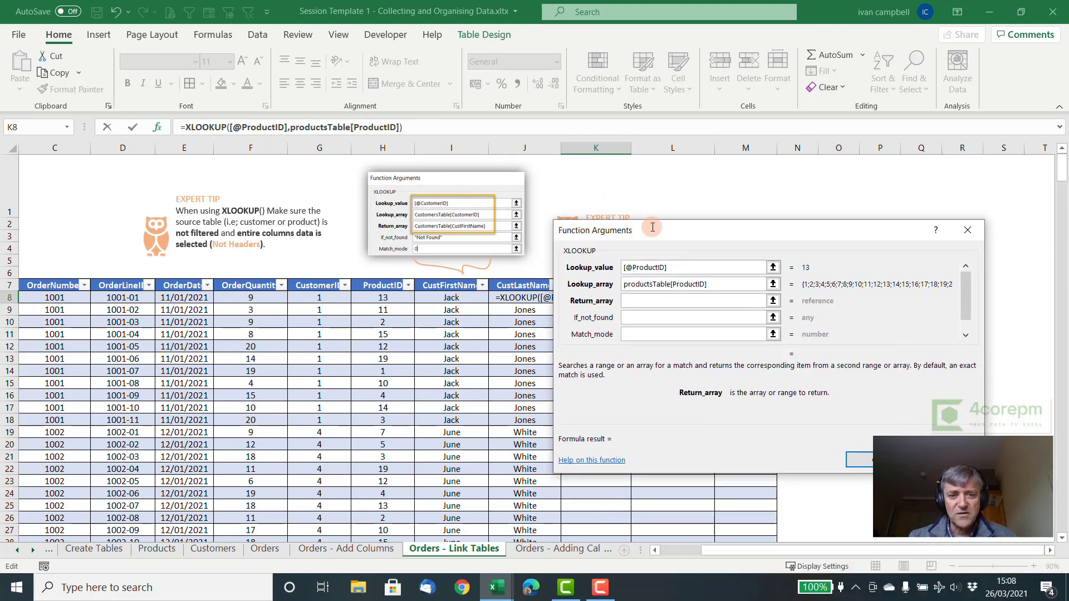
{"action": "left_click", "coordinate": [174, 551]}
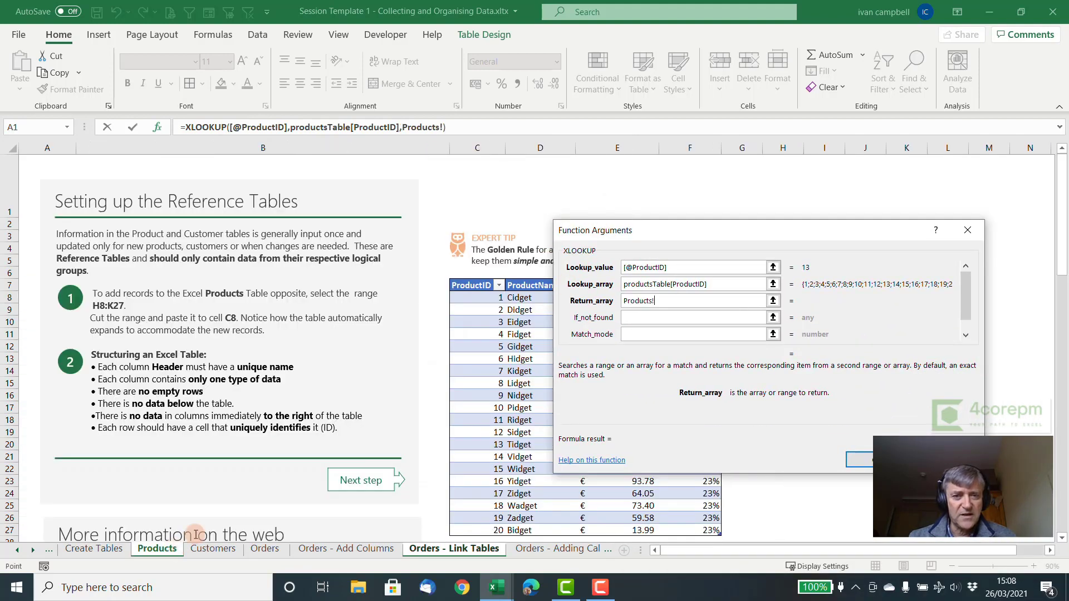
{"action": "left_click_drag", "start_coordinate": [631, 230], "coordinate": [103, 139]}
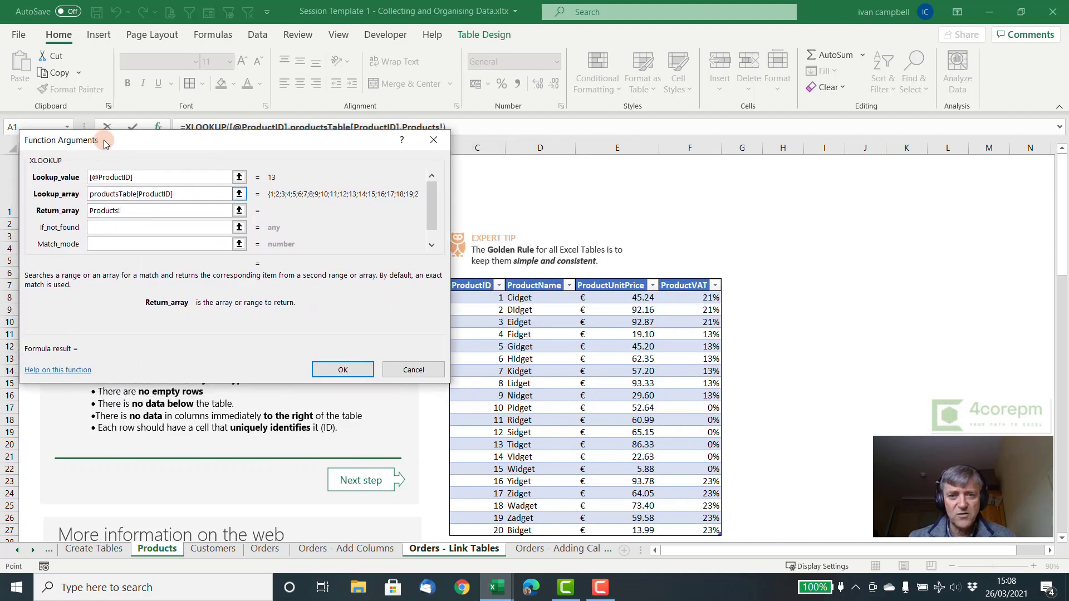
{"action": "left_click", "coordinate": [555, 298]}
{"action": "key", "text": "ctrl+shift+Down"}
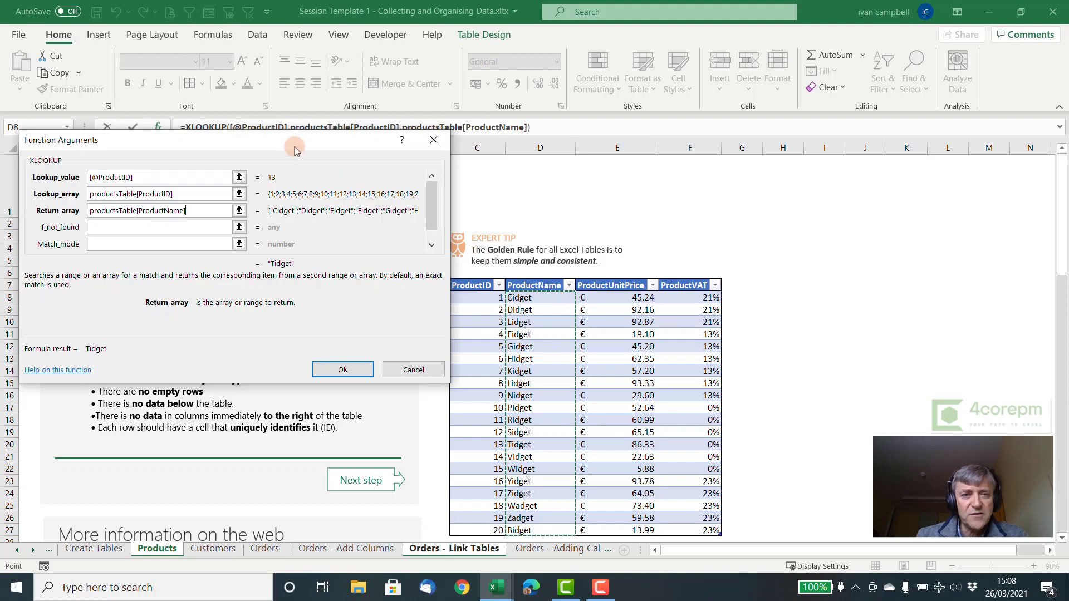
- Set the XLOOKUP's if-not-found value to Not found and accept the formula to fill the ProductName column
{"action": "left_click_drag", "start_coordinate": [279, 138], "coordinate": [555, 167]}
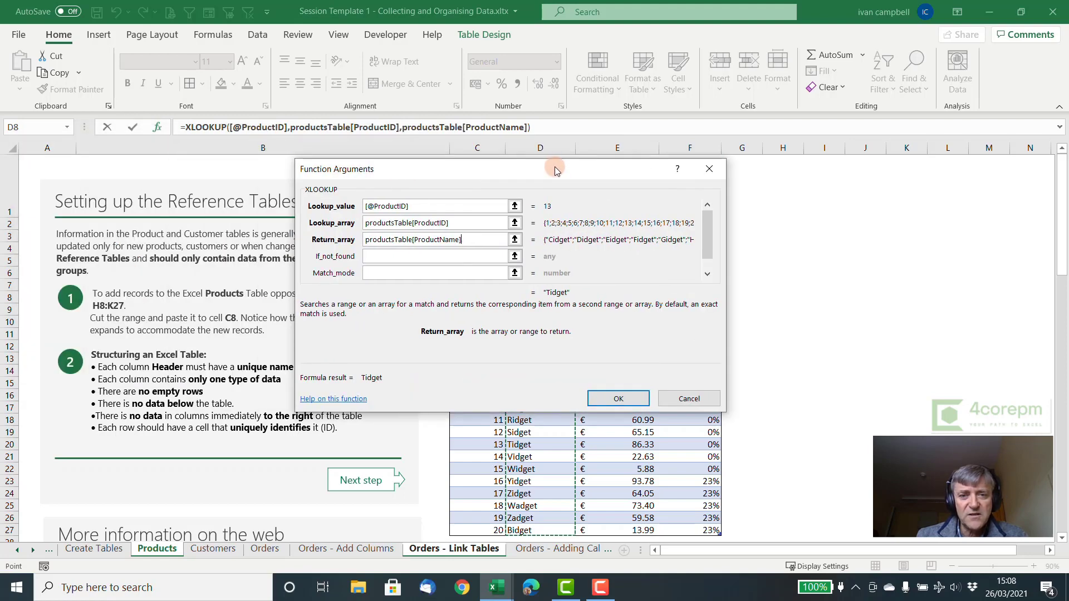
{"action": "left_click", "coordinate": [395, 255]}
{"action": "type", "text": "Not "}
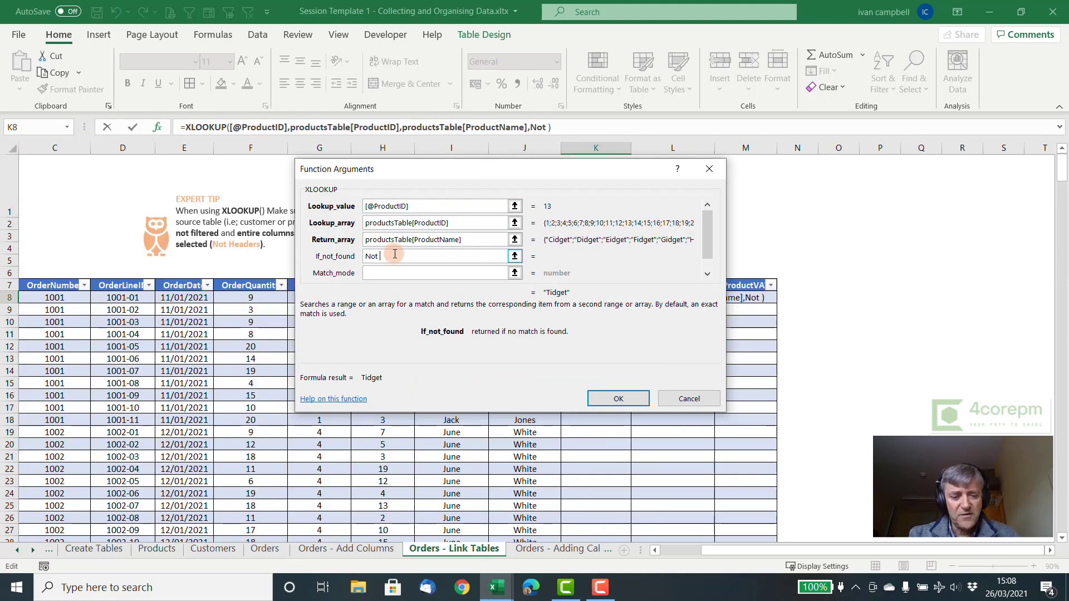
{"action": "type", "text": "found"}
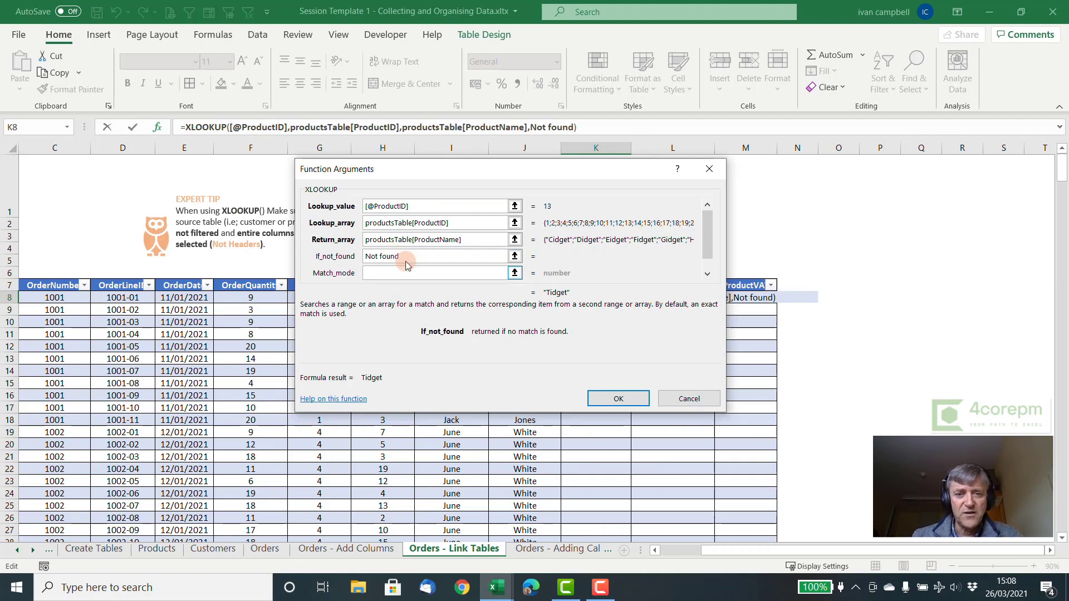
{"action": "left_click", "coordinate": [618, 399]}
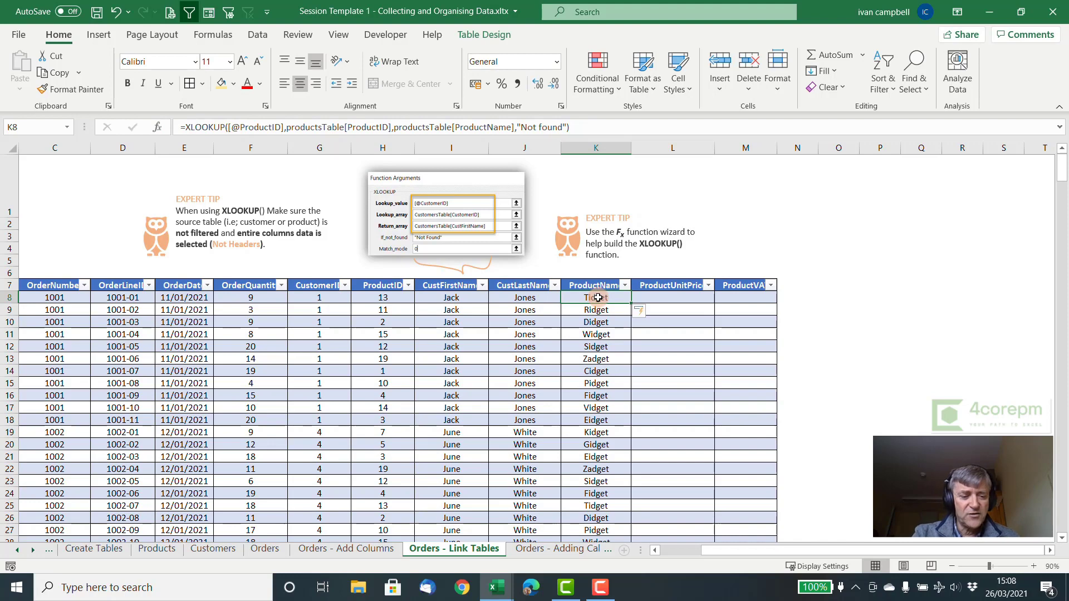
- Copy the XLOOKUP formula from K8 into L8:M8 of the ProductUnitPrice and ProductVAT columns
{"action": "key", "text": "ctrl+c"}
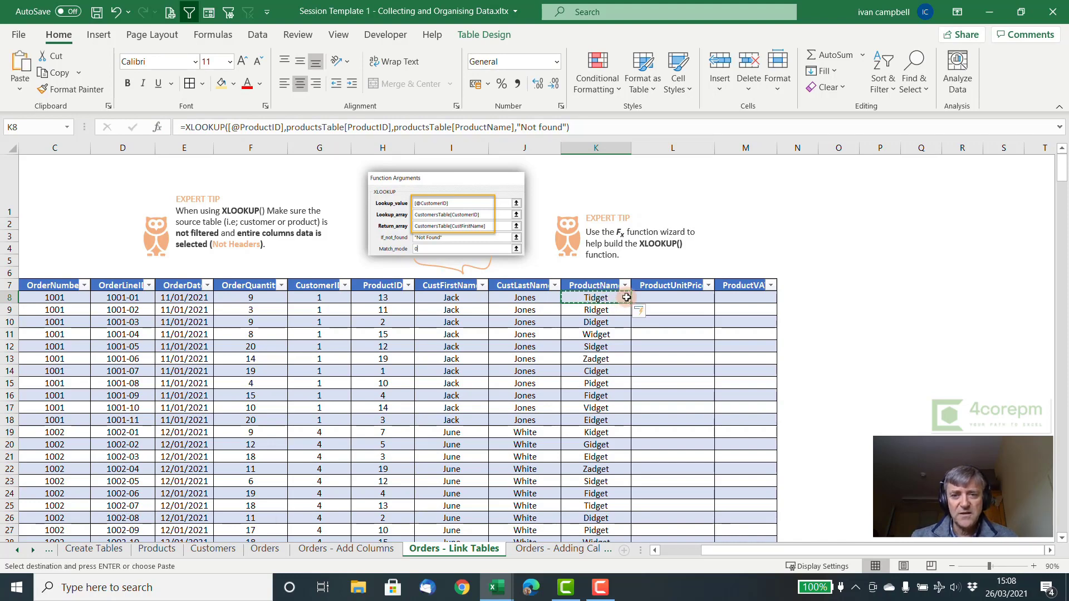
{"action": "left_click_drag", "start_coordinate": [662, 298], "coordinate": [726, 298]}
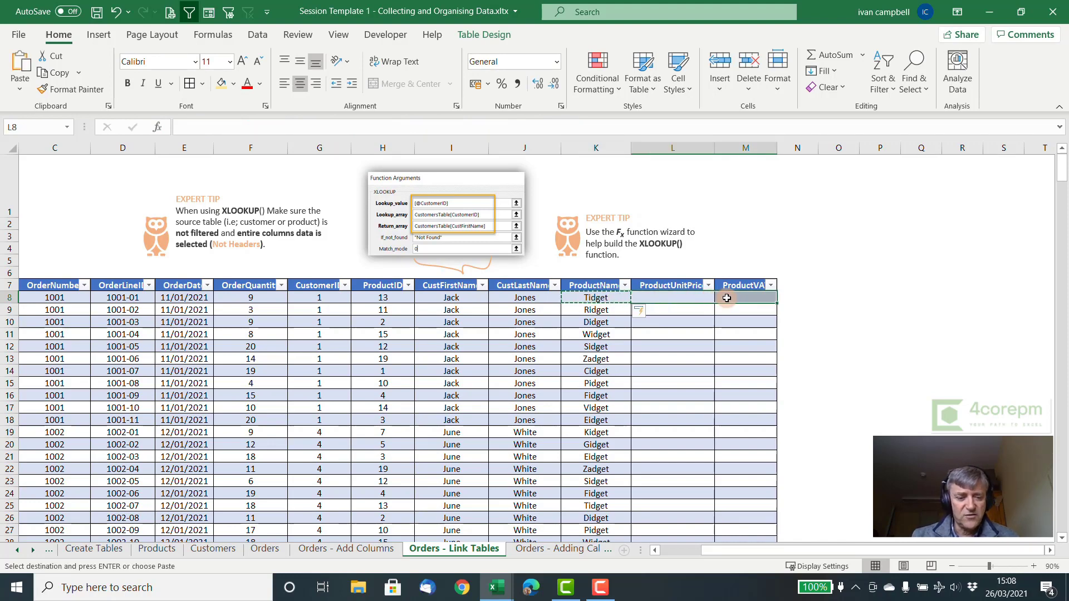
{"action": "key", "text": "ctrl+v"}
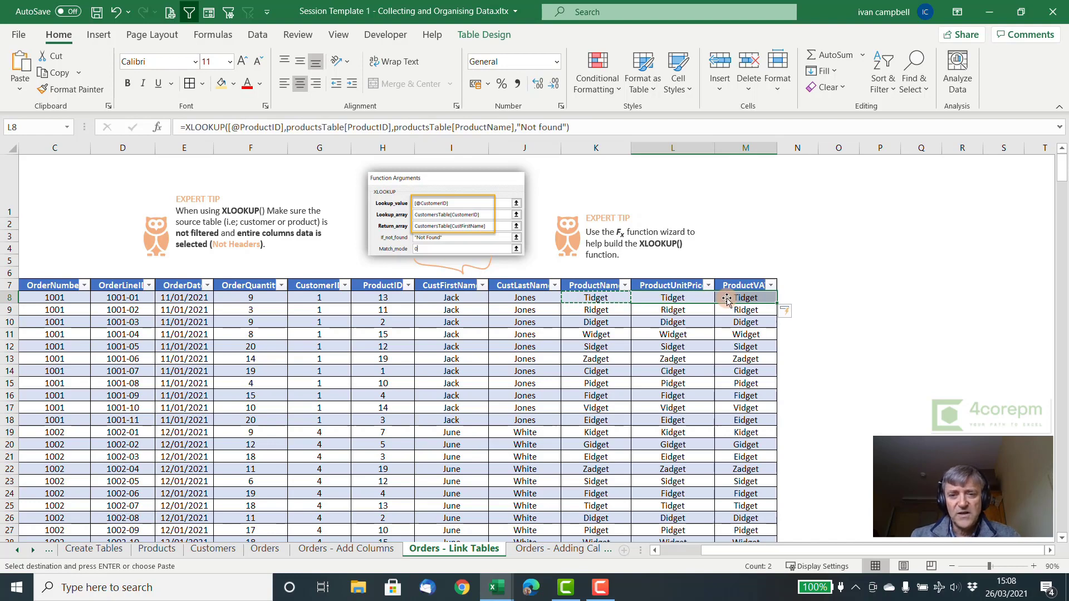
- Change the return array of the XLOOKUP in L8 to the ProductUnitPrice column, productsTable[ProductUnitPrice], and accept the formula
{"action": "left_click", "coordinate": [672, 300]}
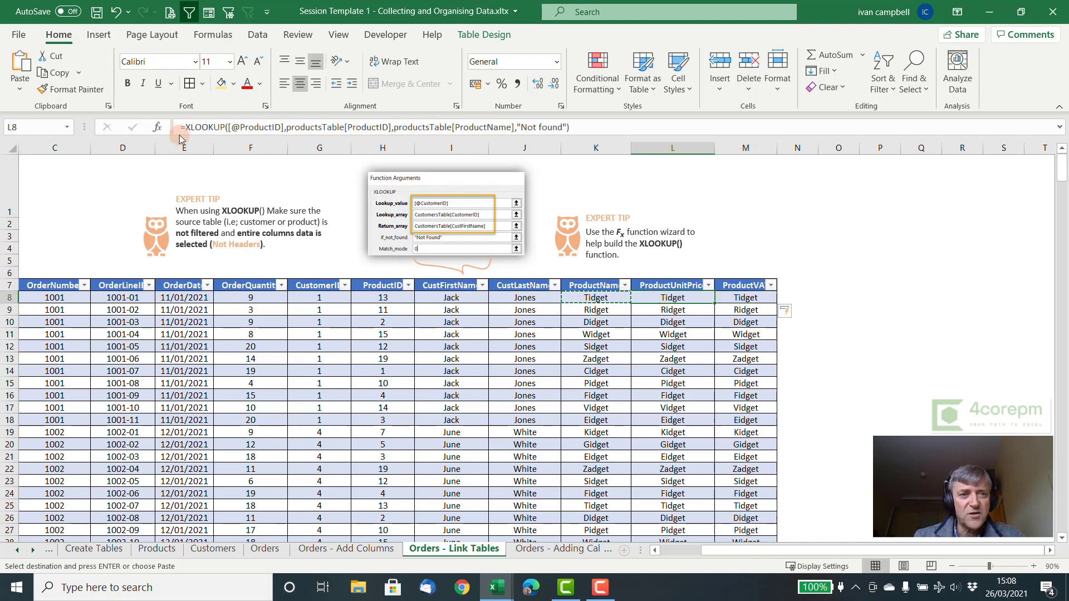
{"action": "left_click", "coordinate": [159, 128]}
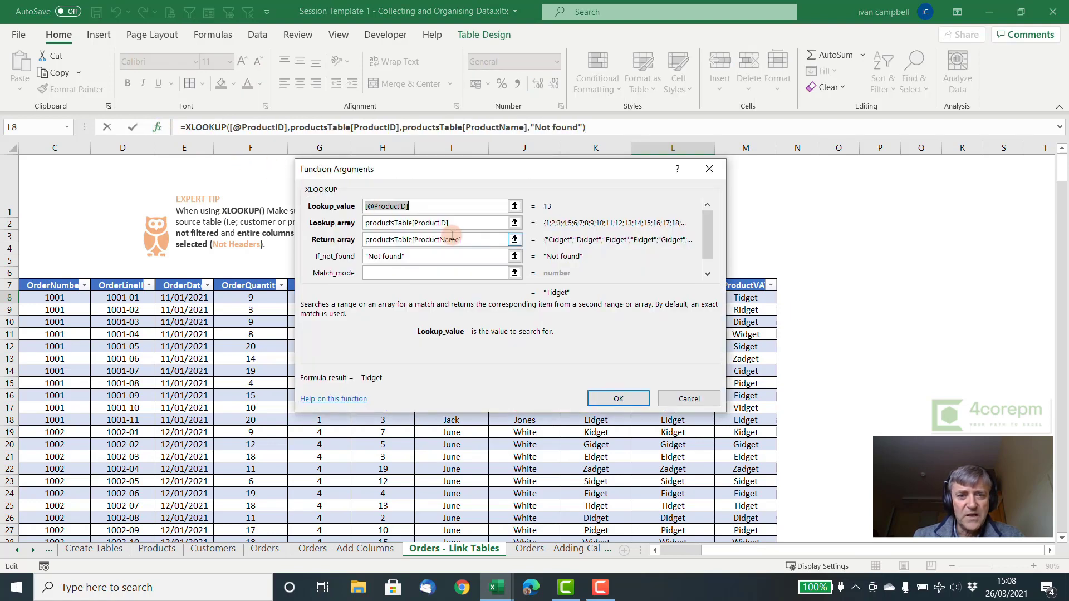
{"action": "left_click_drag", "start_coordinate": [452, 236], "coordinate": [347, 233]}
{"action": "key", "text": "BackSpace"}
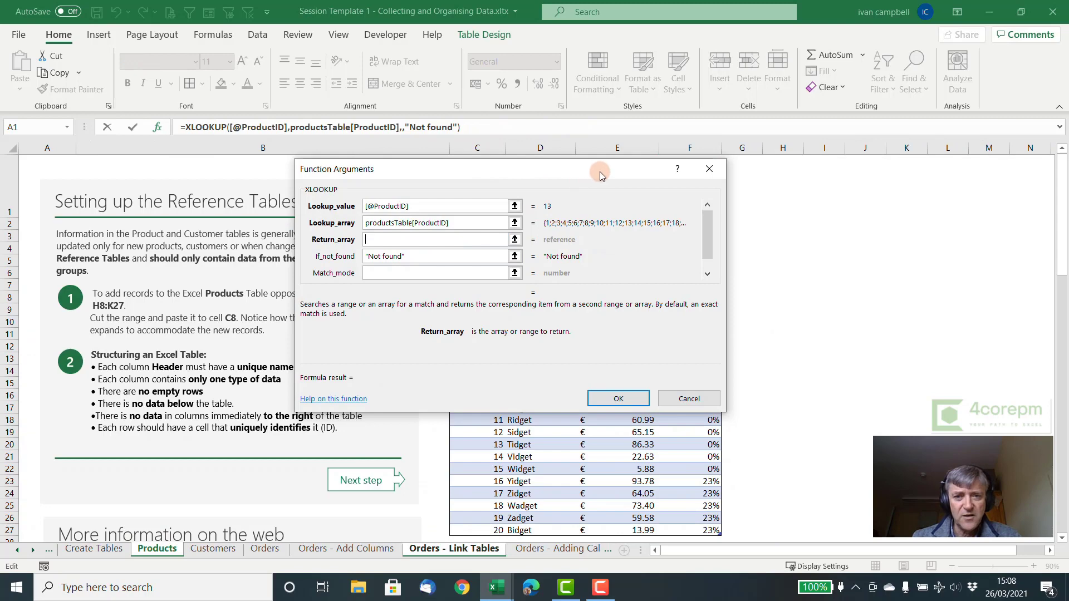
{"action": "left_click_drag", "start_coordinate": [600, 171], "coordinate": [354, 149]}
{"action": "left_click", "coordinate": [626, 299]}
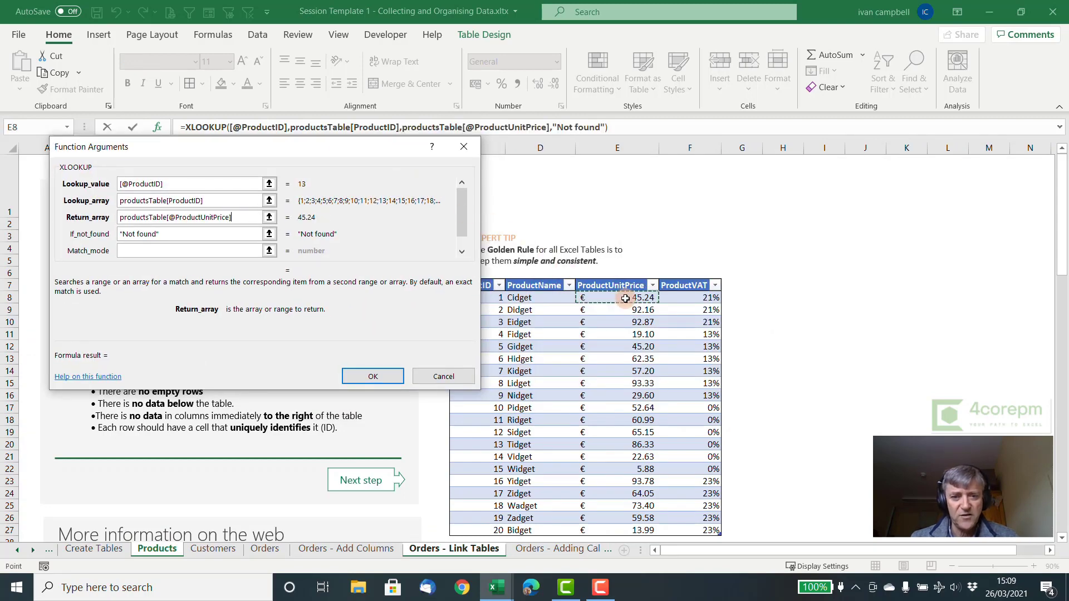
{"action": "key", "text": "ctrl+shift+Down"}
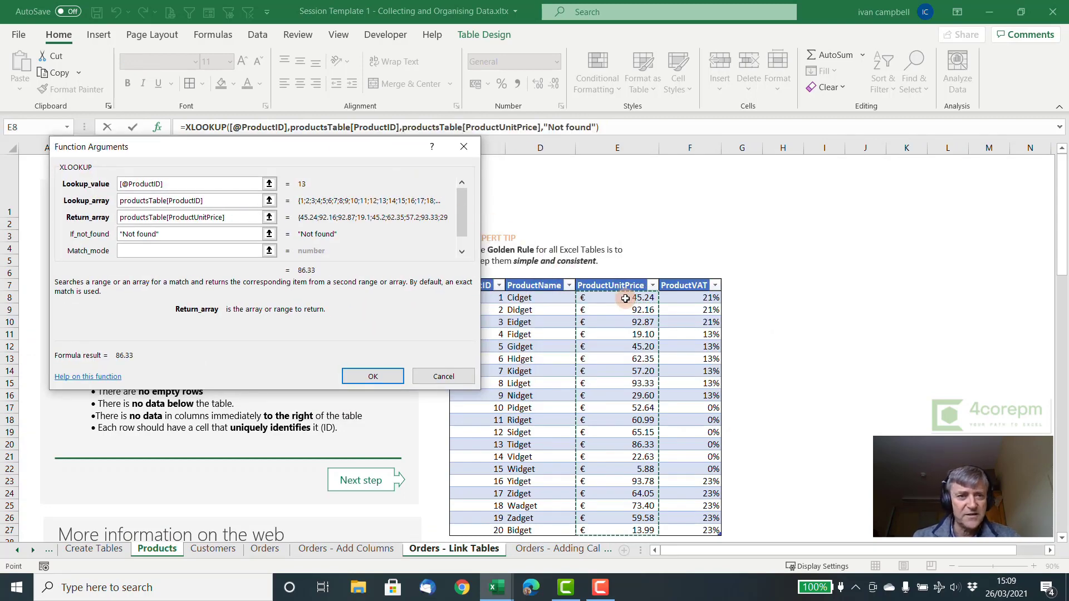
{"action": "left_click", "coordinate": [372, 376]}
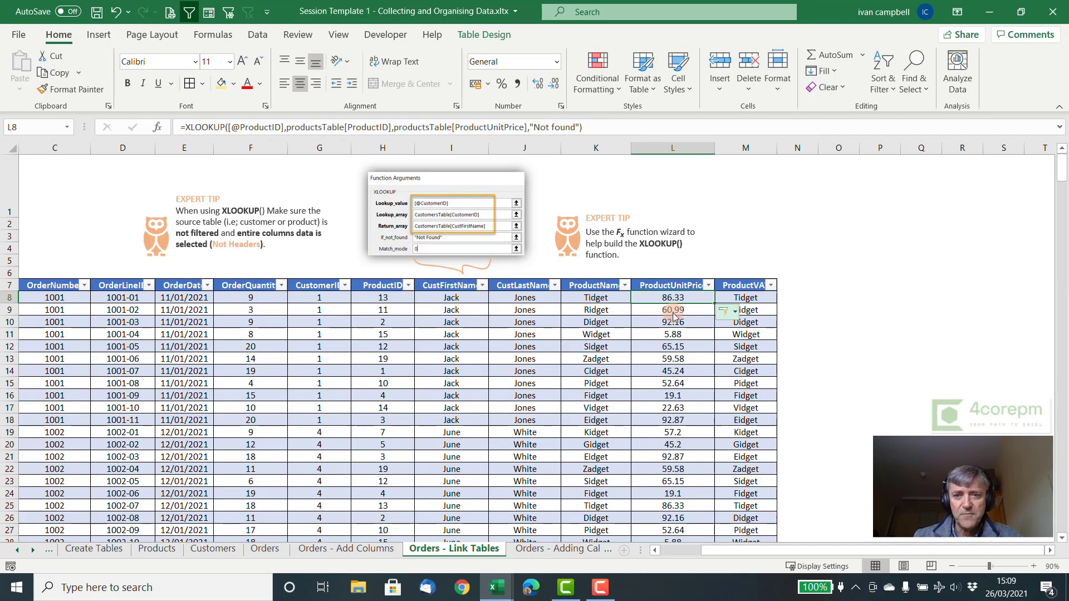
- Change the return array of the XLOOKUP in M8 to the ProductVAT column, productsTable[ProductVAT], and accept the formula
{"action": "left_click", "coordinate": [739, 300]}
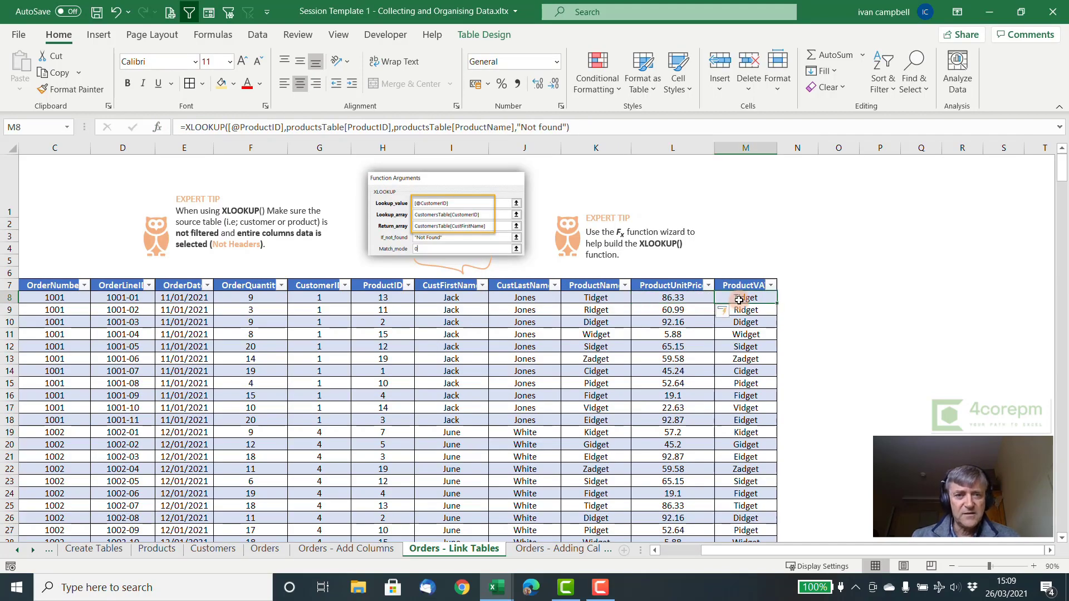
{"action": "left_click", "coordinate": [163, 128]}
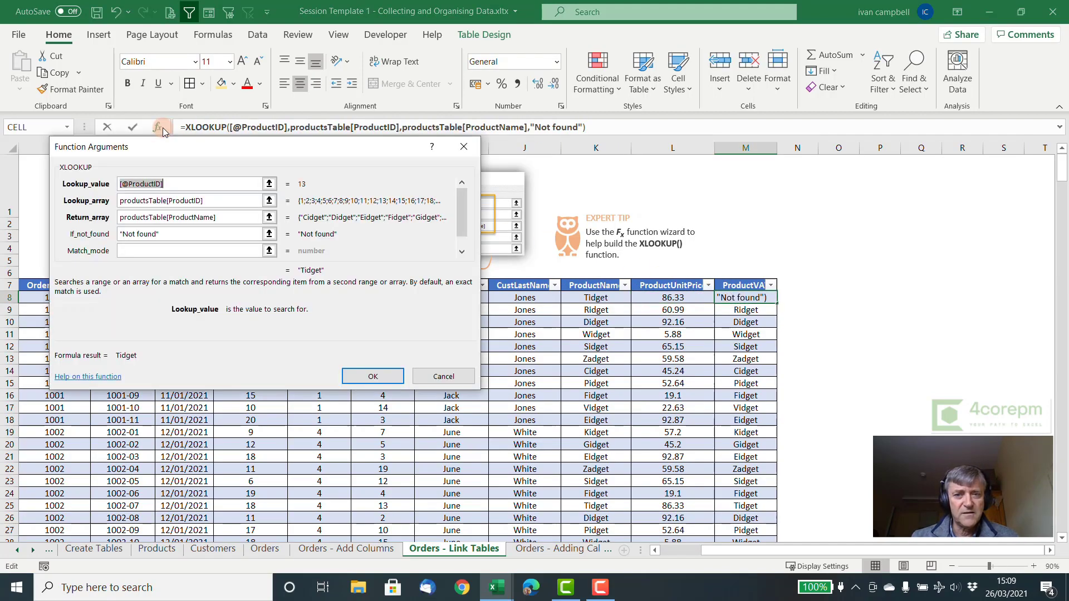
{"action": "left_click", "coordinate": [231, 217]}
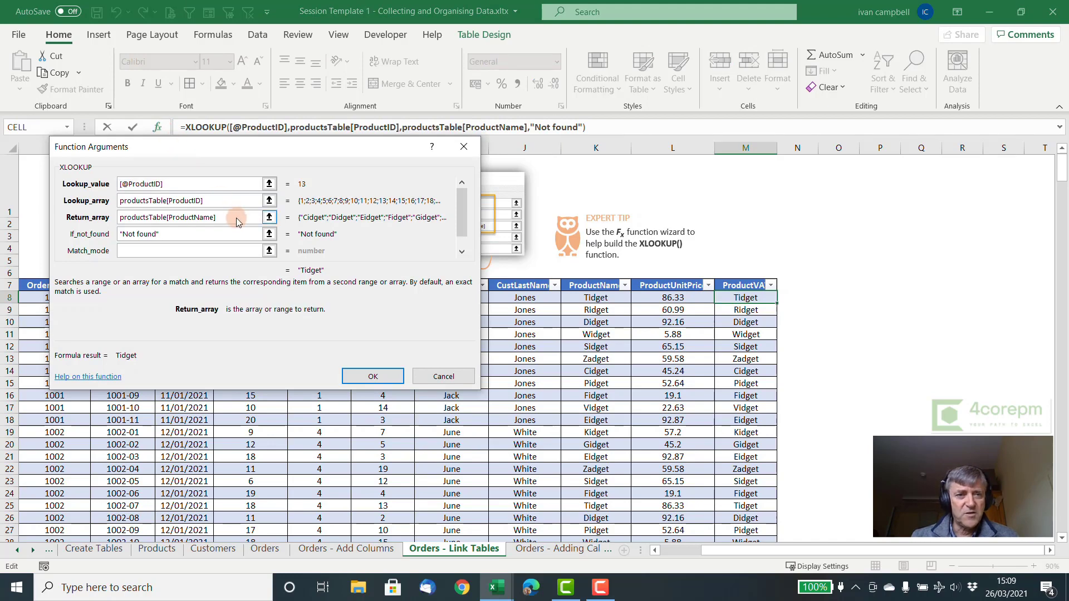
{"action": "key", "text": "Delete"}
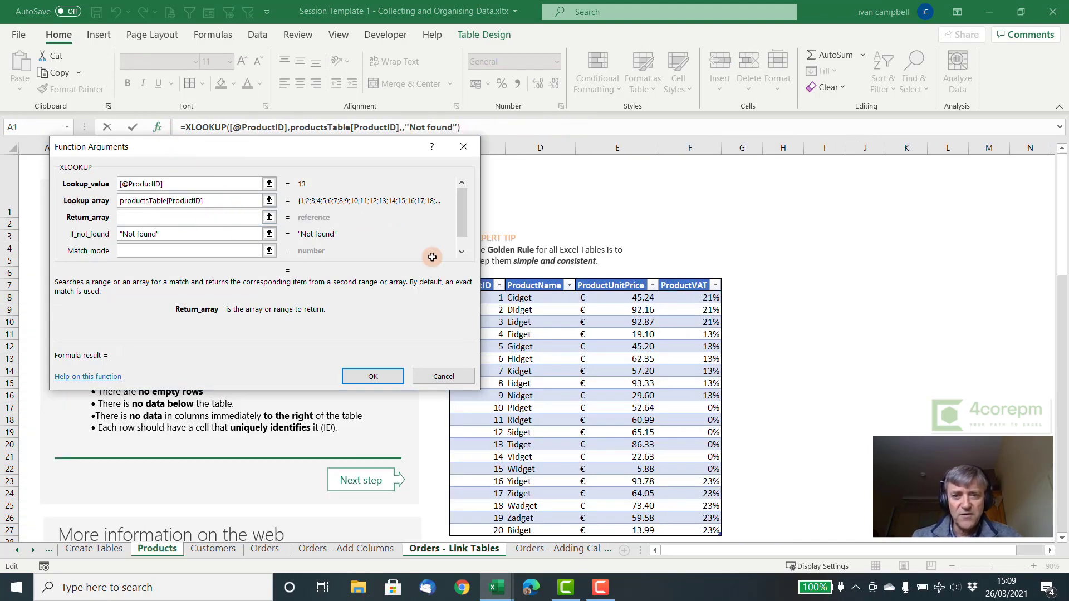
{"action": "left_click", "coordinate": [693, 297]}
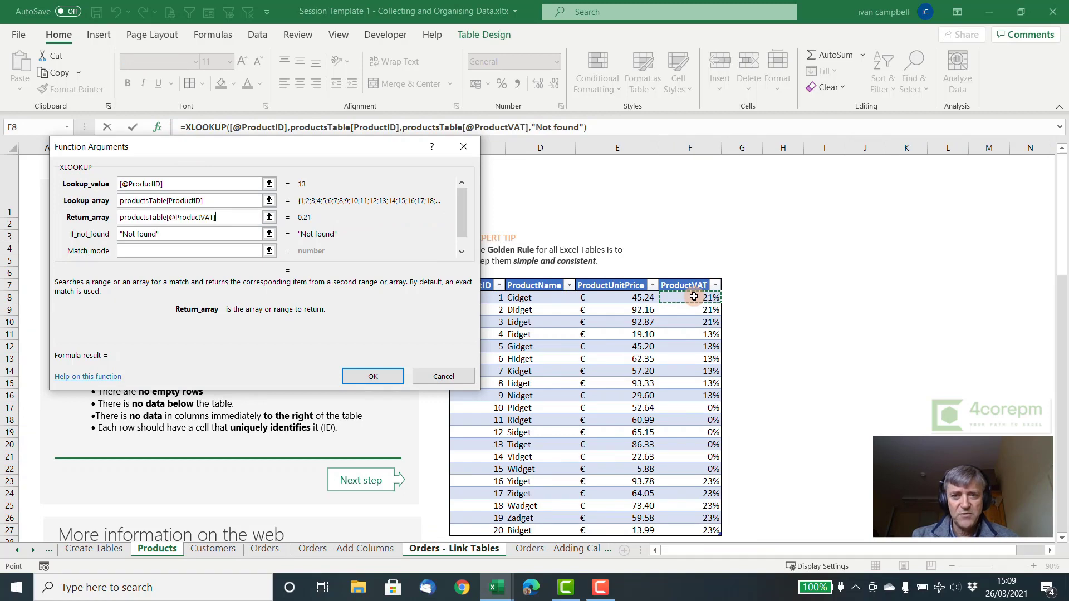
{"action": "key", "text": "ctrl+shift+Down"}
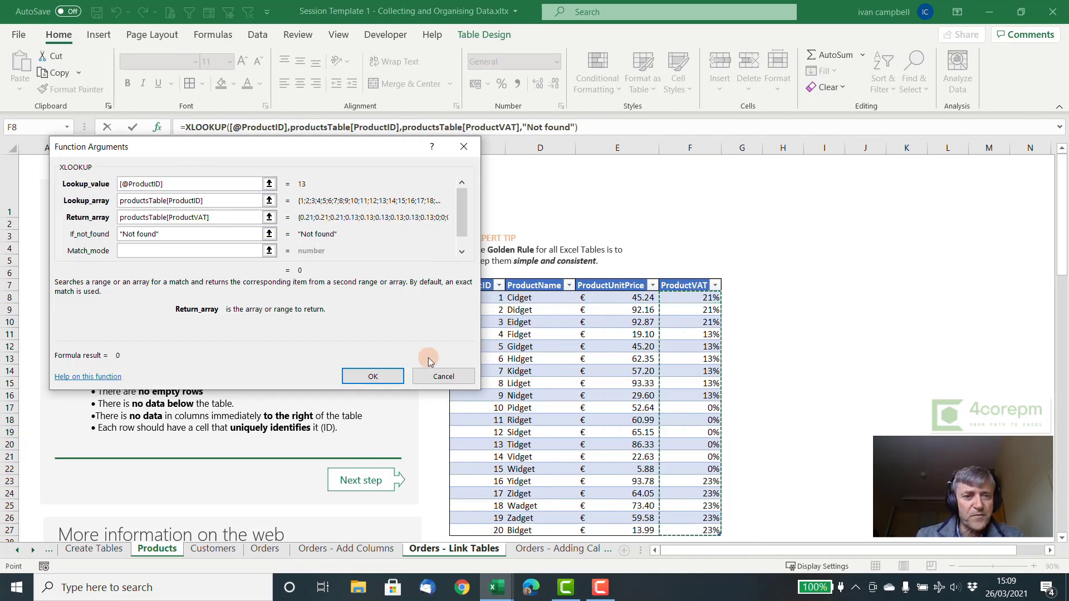
{"action": "left_click", "coordinate": [371, 375]}
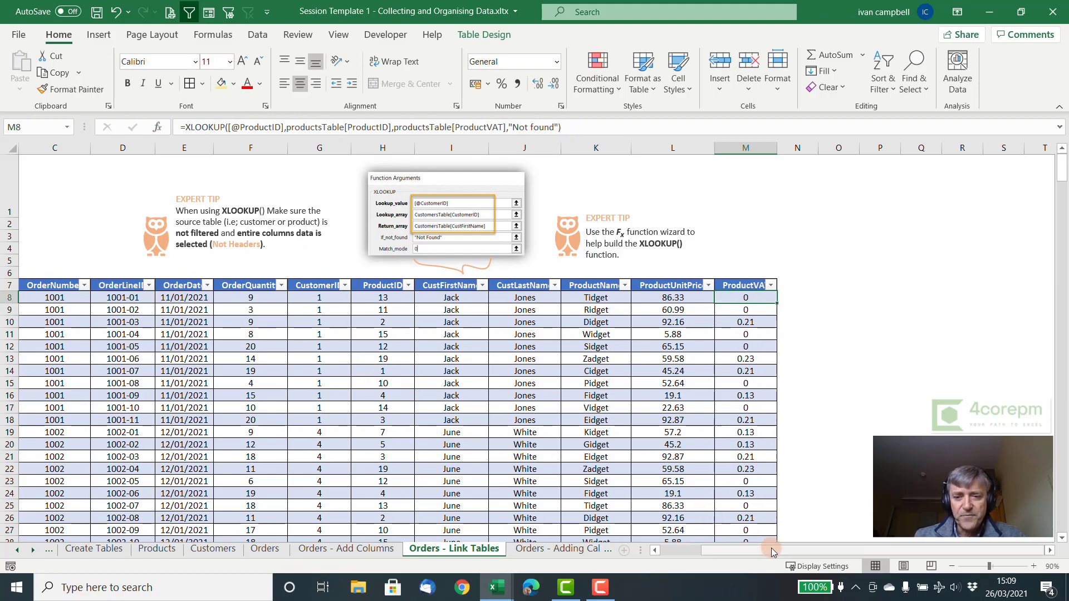
- Review the manually entered input columns of the Orders table, from the OrderNumber header through ProductID
{"action": "left_click_drag", "start_coordinate": [770, 548], "coordinate": [747, 551]}
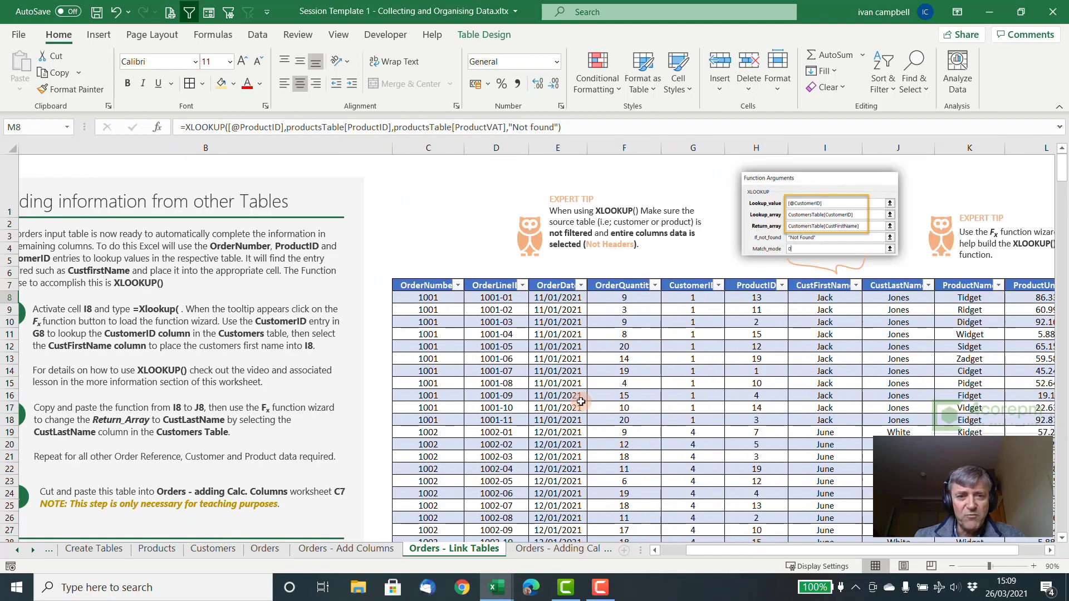
{"action": "left_click", "coordinate": [439, 285]}
{"action": "left_click", "coordinate": [481, 285]}
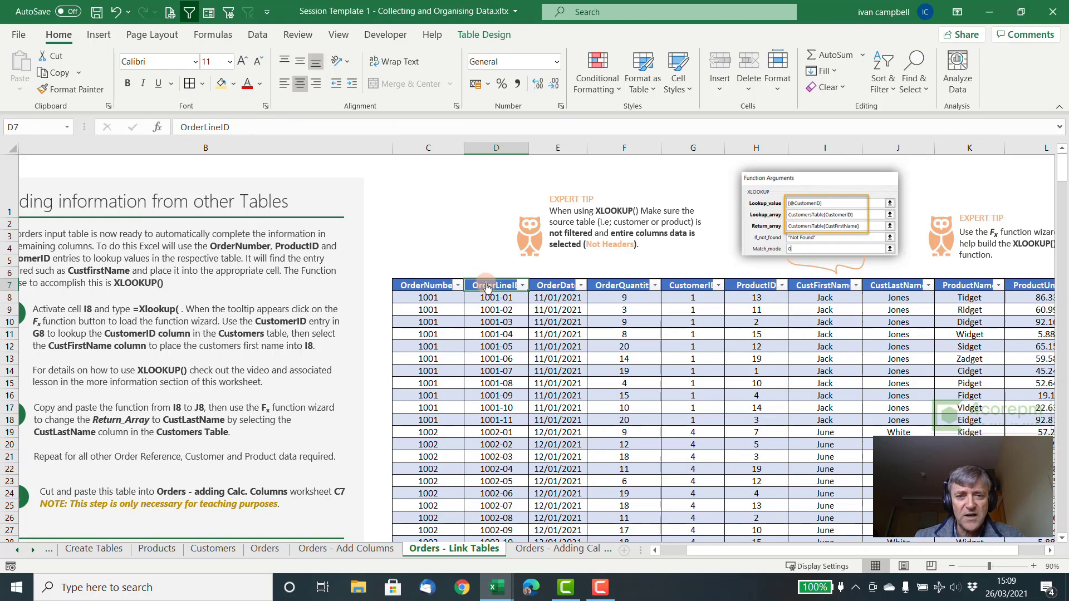
{"action": "left_click", "coordinate": [549, 279]}
{"action": "left_click", "coordinate": [606, 286]}
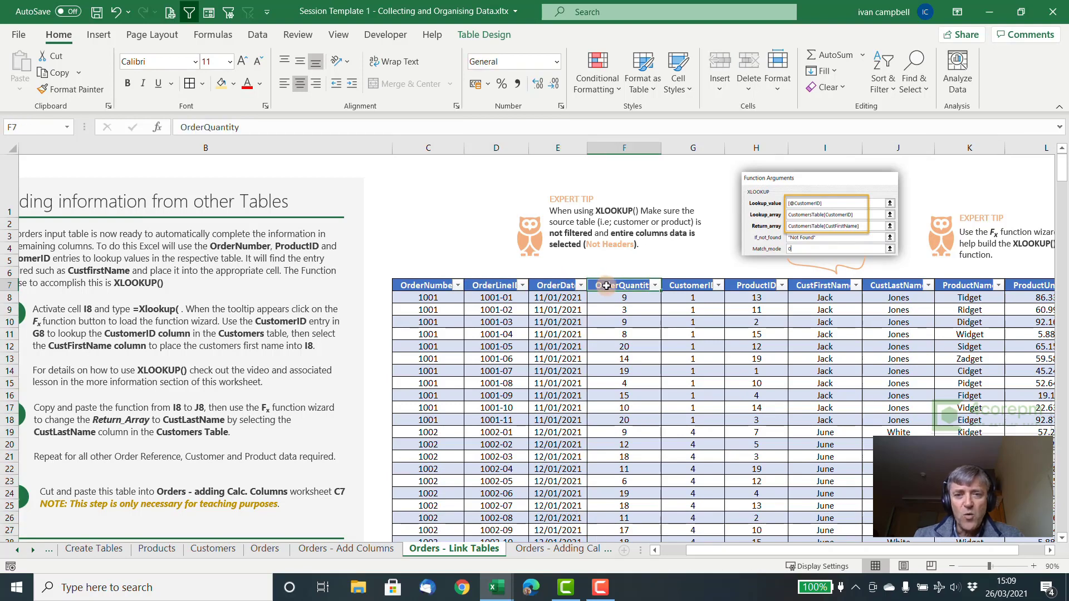
{"action": "left_click", "coordinate": [696, 286]}
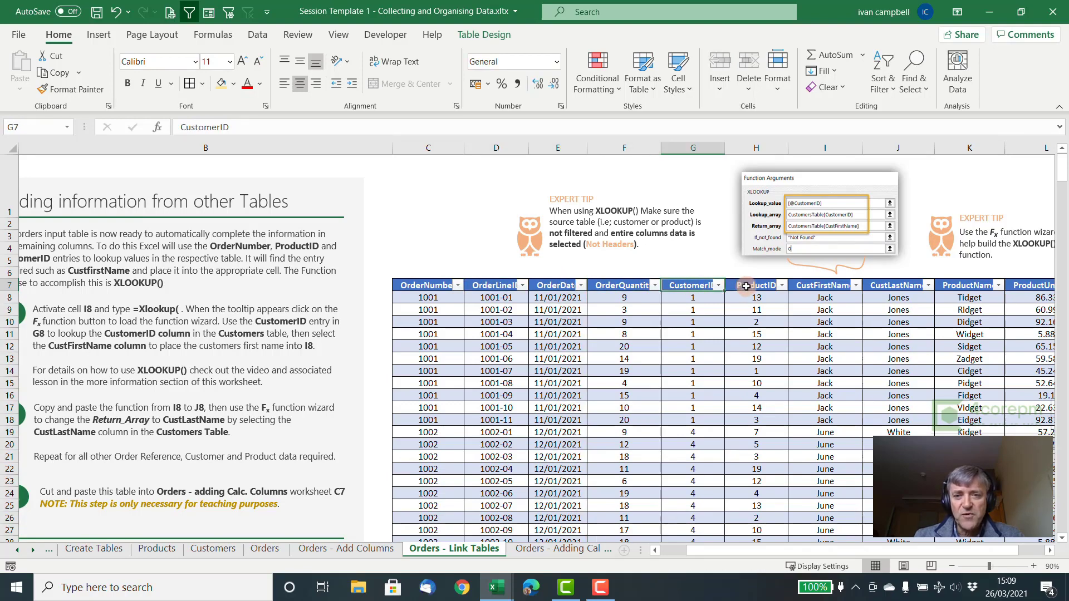
{"action": "left_click", "coordinate": [746, 287]}
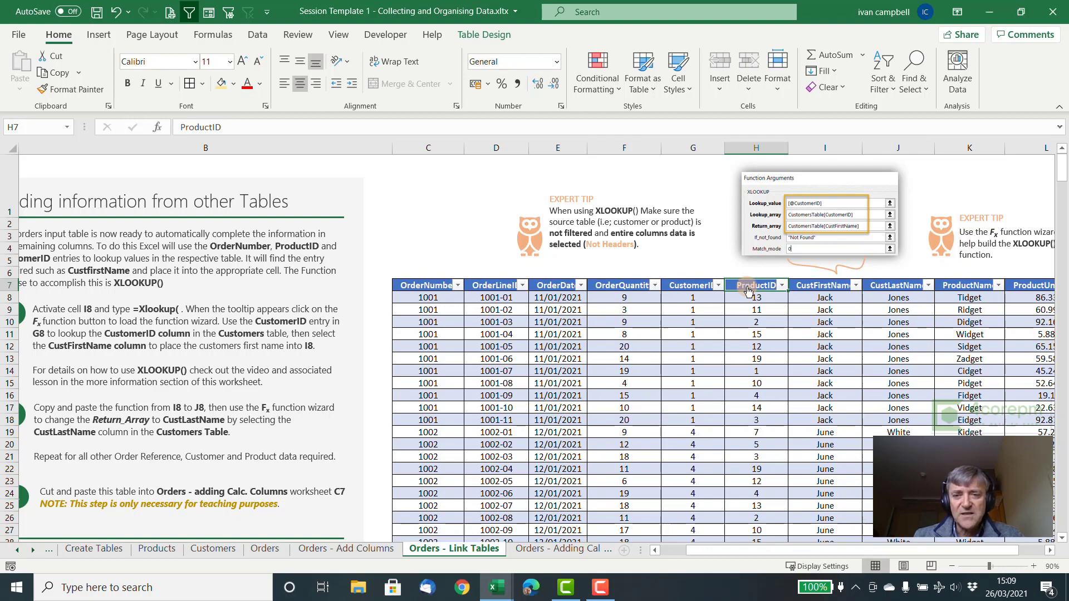
- Examine the XLOOKUP formulas in row 8 of the customer and product lookup columns, starting from CustFirstName in I8
{"action": "left_click", "coordinate": [828, 299]}
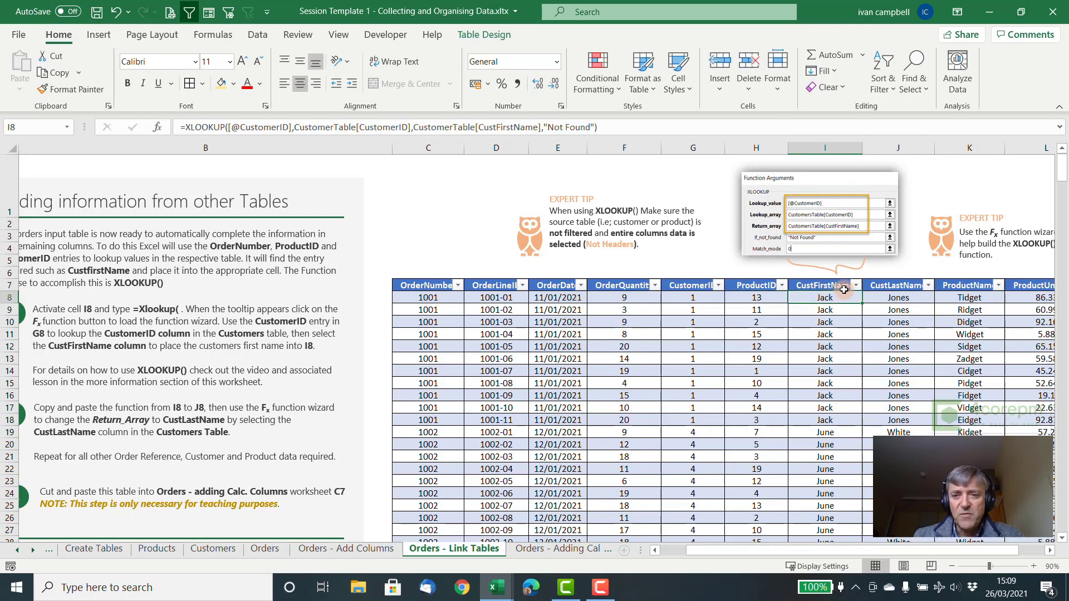
{"action": "key", "text": "Right"}
{"action": "key", "text": "Right"}
{"action": "key", "text": "Right"}
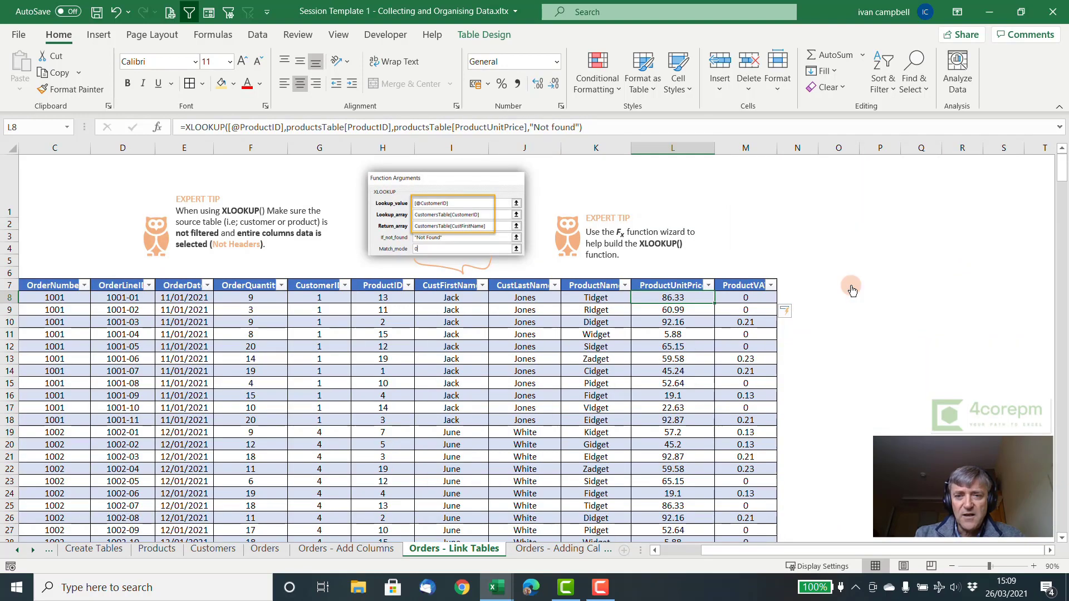
{"action": "key", "text": "Left"}
{"action": "key", "text": "Left"}
{"action": "key", "text": "Left"}
{"action": "key", "text": "Right"}
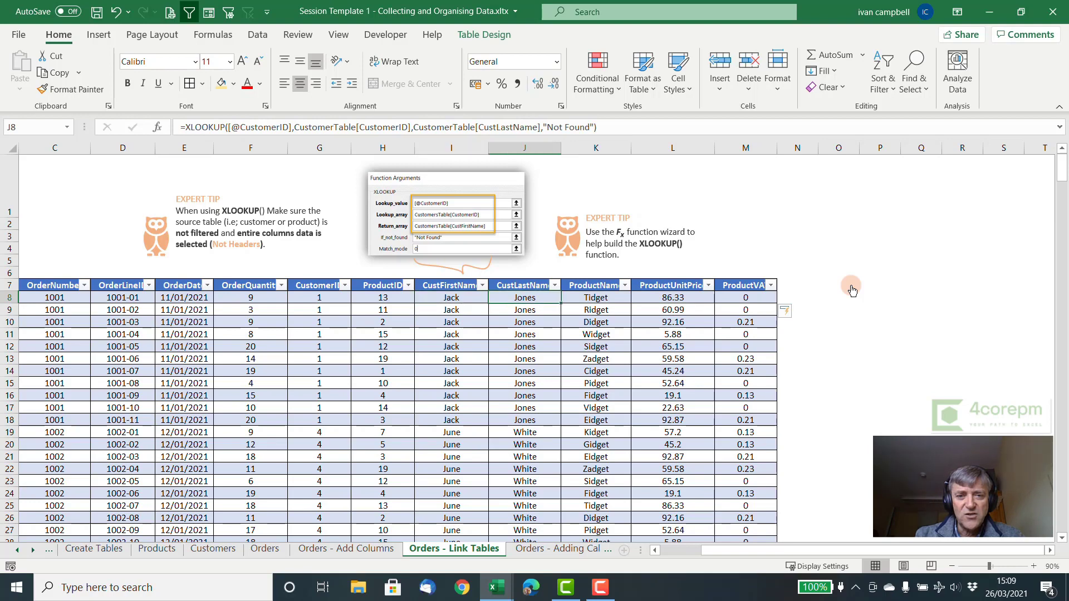
{"action": "key", "text": "Right"}
{"action": "key", "text": "Right"}
{"action": "key", "text": "Left"}
{"action": "key", "text": "Left"}
{"action": "key", "text": "Left"}
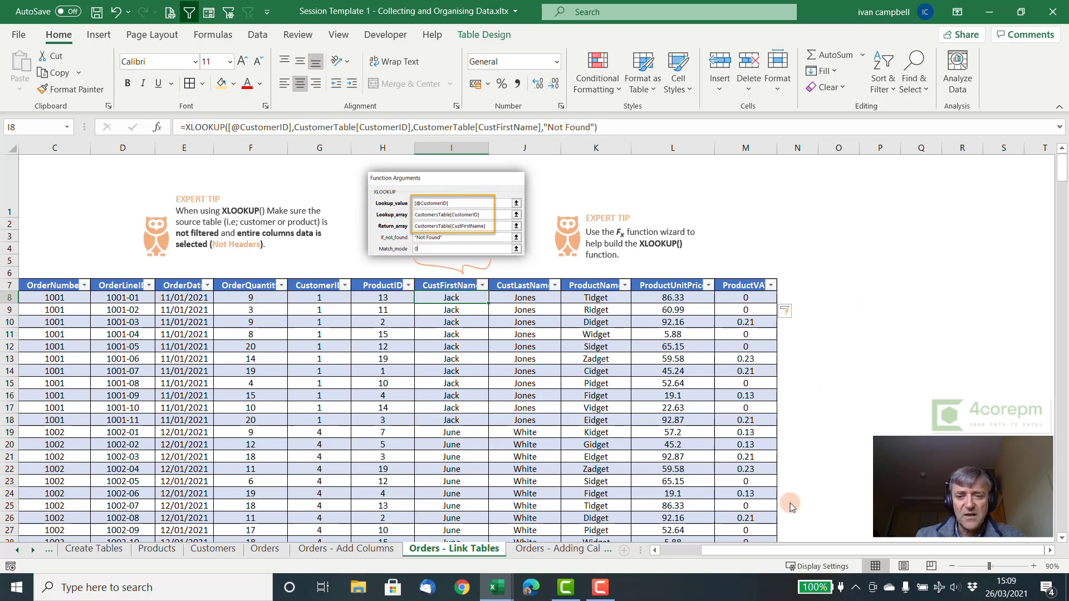
{"action": "left_click_drag", "start_coordinate": [777, 547], "coordinate": [734, 549]}
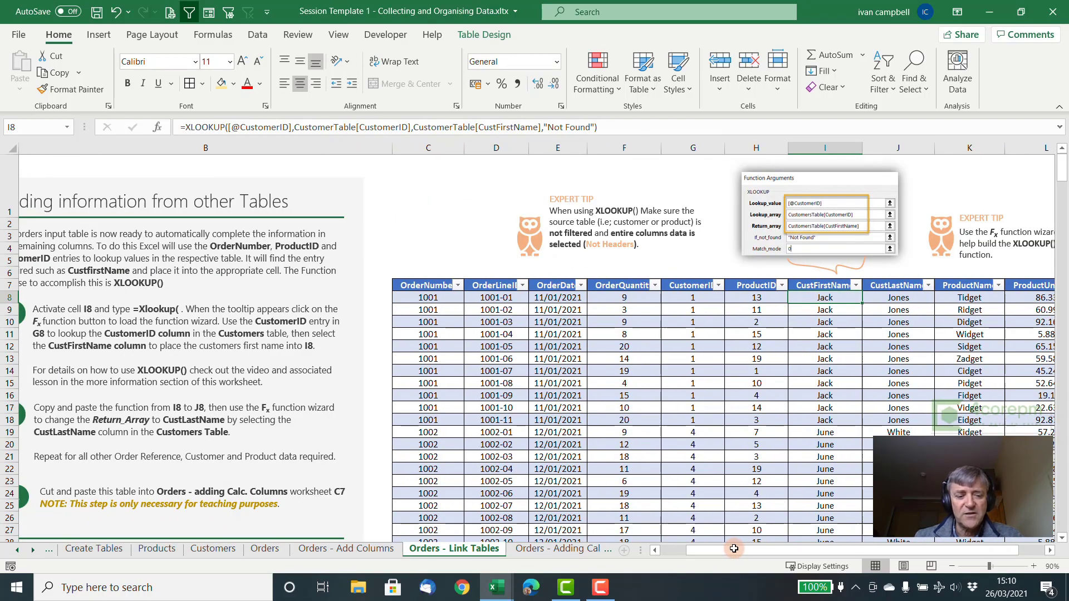